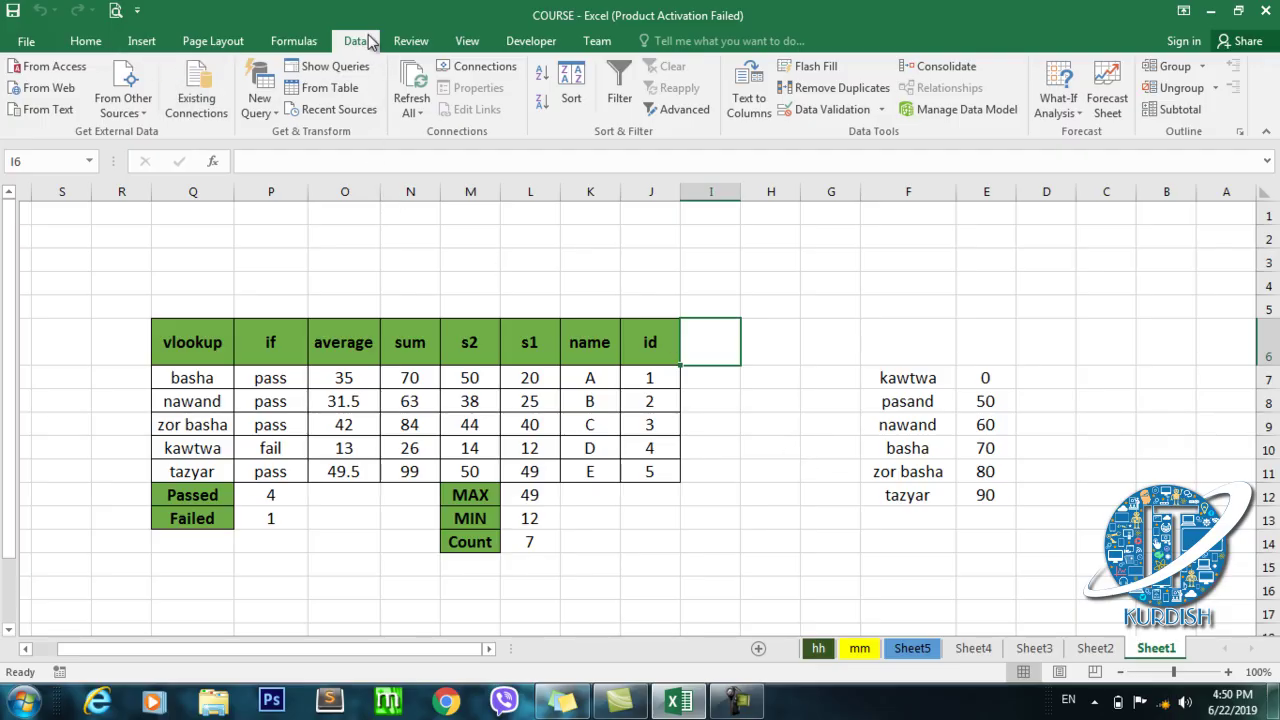
Look over the Data Validation Settings, Error Alert and Input Message tabs, then close without changes.
{"action": "left_click", "coordinate": [842, 110]}
{"action": "left_click_drag", "start_coordinate": [883, 200], "coordinate": [883, 200]}
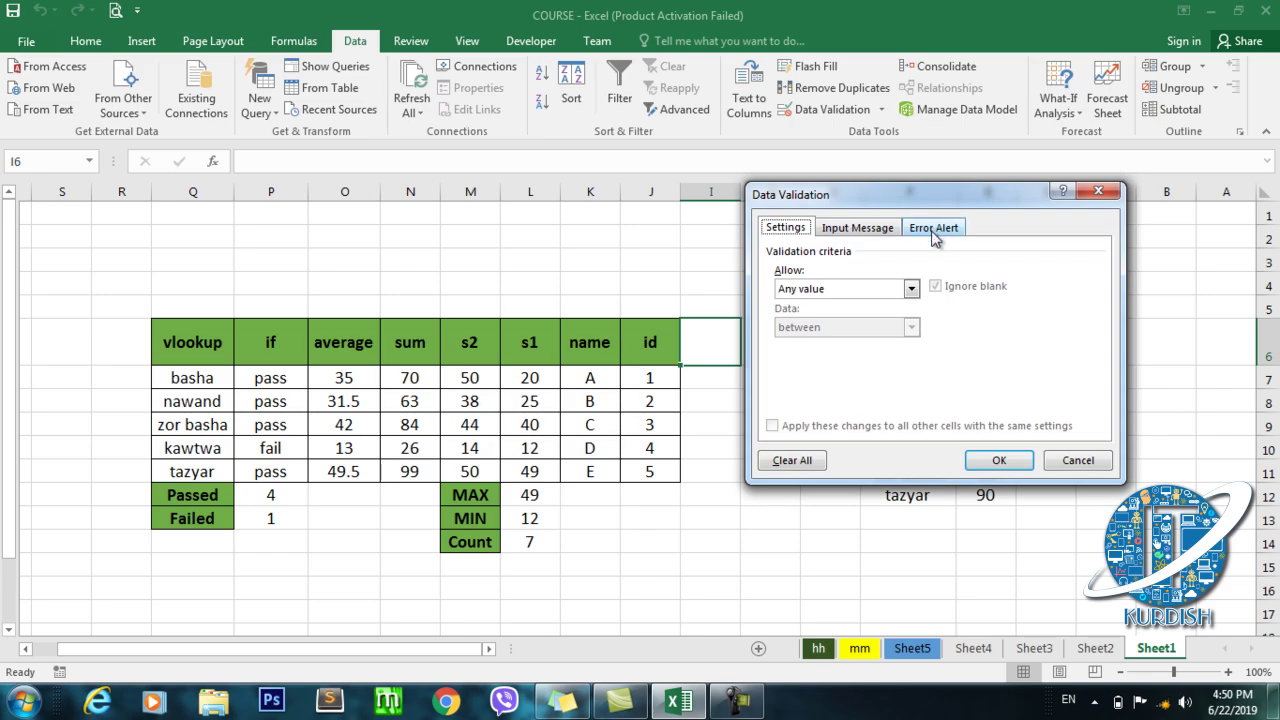
{"action": "left_click", "coordinate": [933, 230]}
{"action": "left_click", "coordinate": [857, 228]}
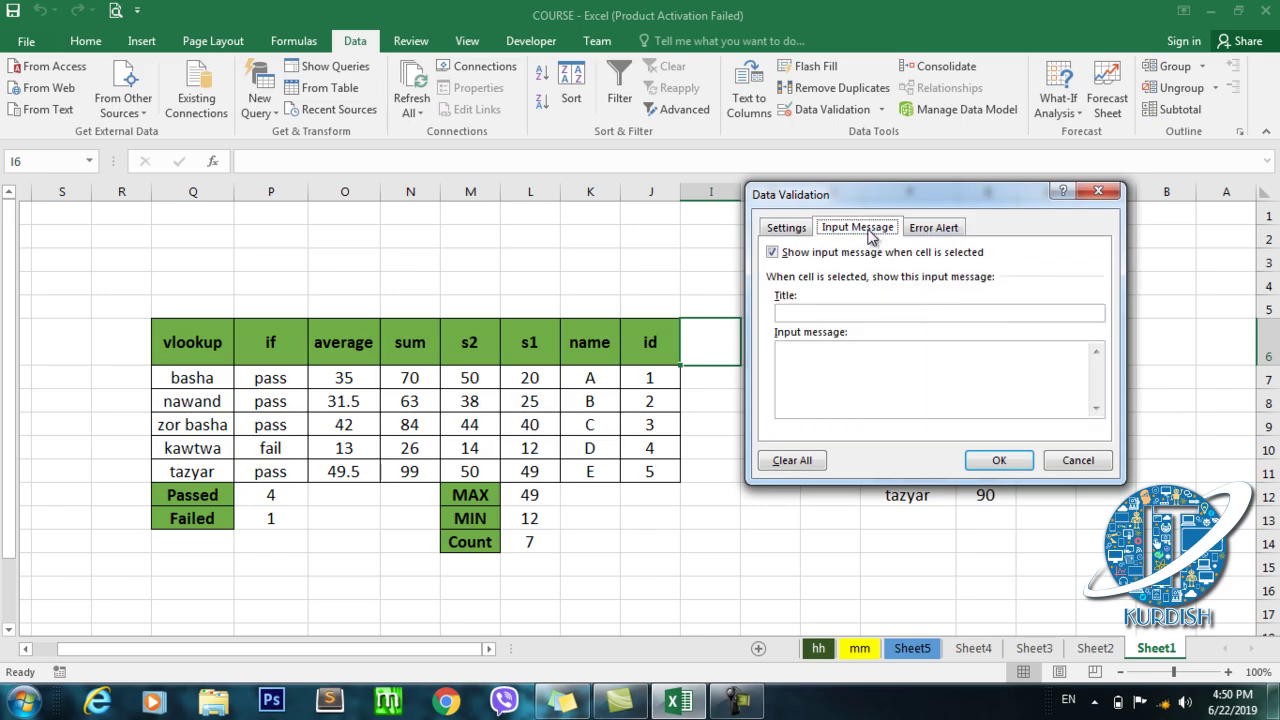
{"action": "left_click", "coordinate": [788, 229]}
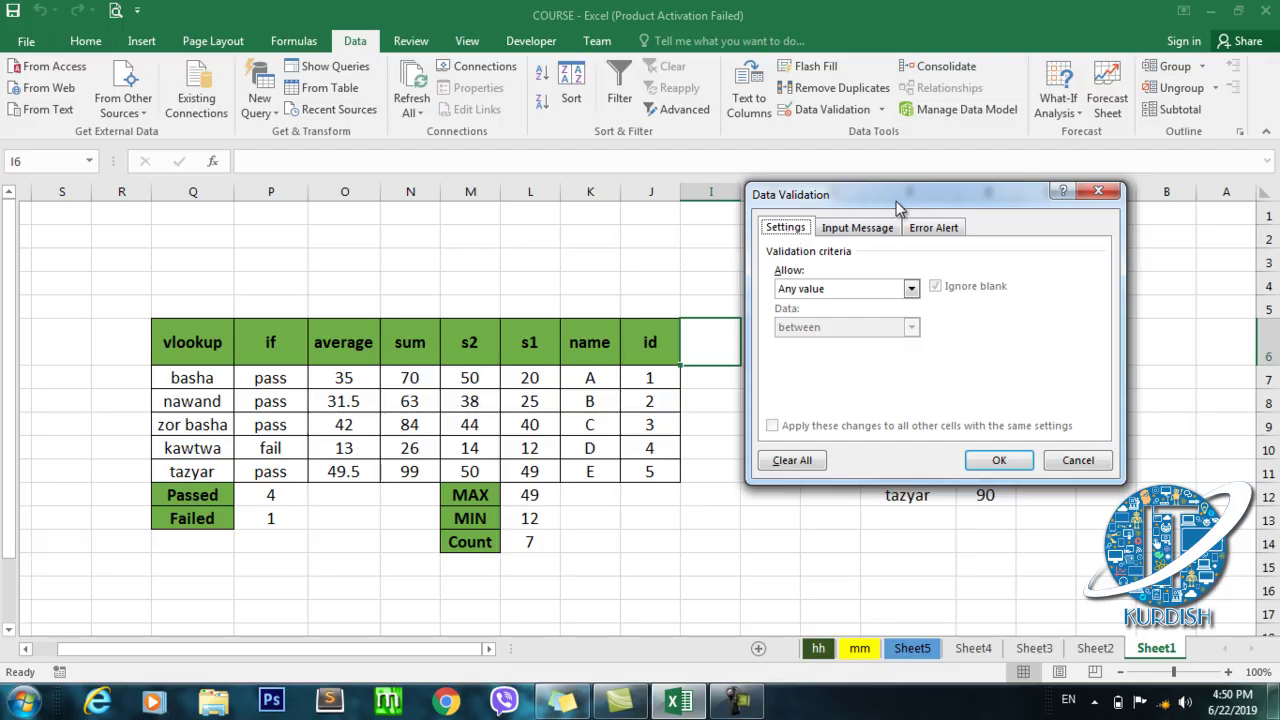
{"action": "mouse_move", "coordinate": [896, 201]}
{"action": "left_mouse_down"}
{"action": "mouse_move", "coordinate": [870, 232]}
{"action": "mouse_move", "coordinate": [924, 178]}
{"action": "mouse_move", "coordinate": [897, 194]}
{"action": "left_mouse_up"}
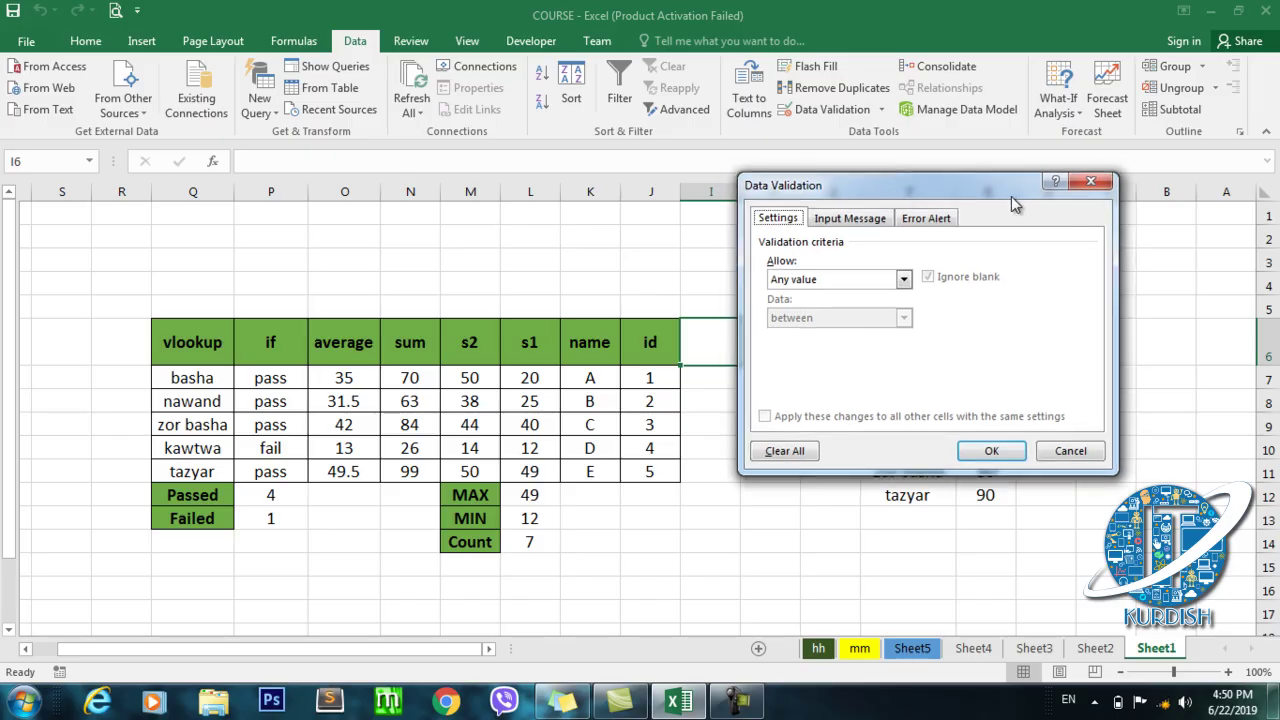
{"action": "left_click", "coordinate": [1088, 185]}
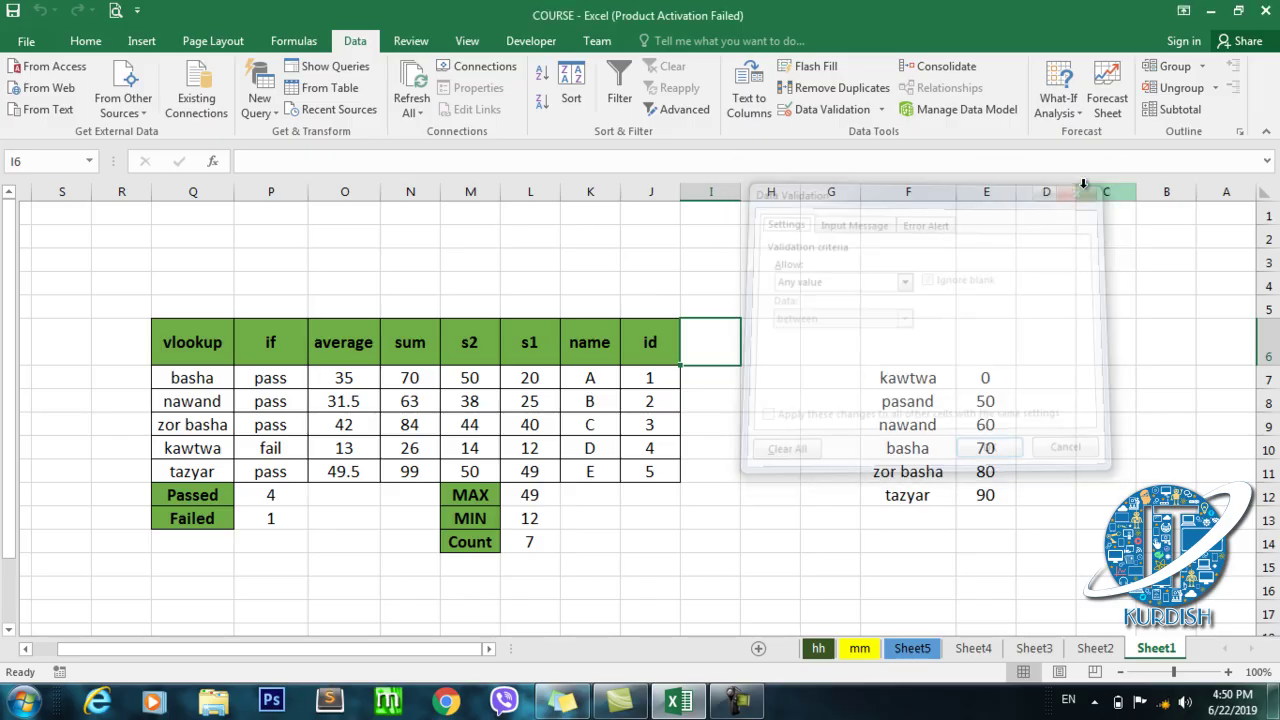
Select the s1 and s2 header cells in turn.
{"action": "left_click", "coordinate": [526, 345]}
{"action": "left_click", "coordinate": [484, 350]}
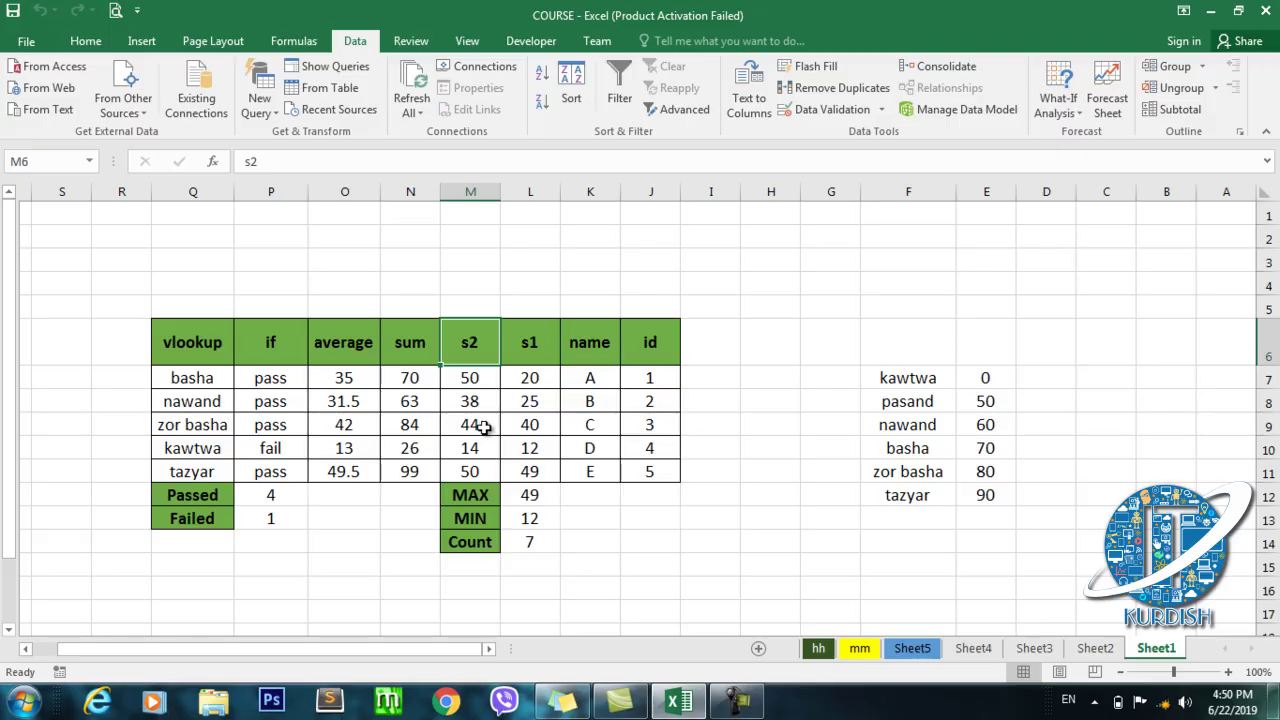
{"action": "left_click", "coordinate": [527, 345]}
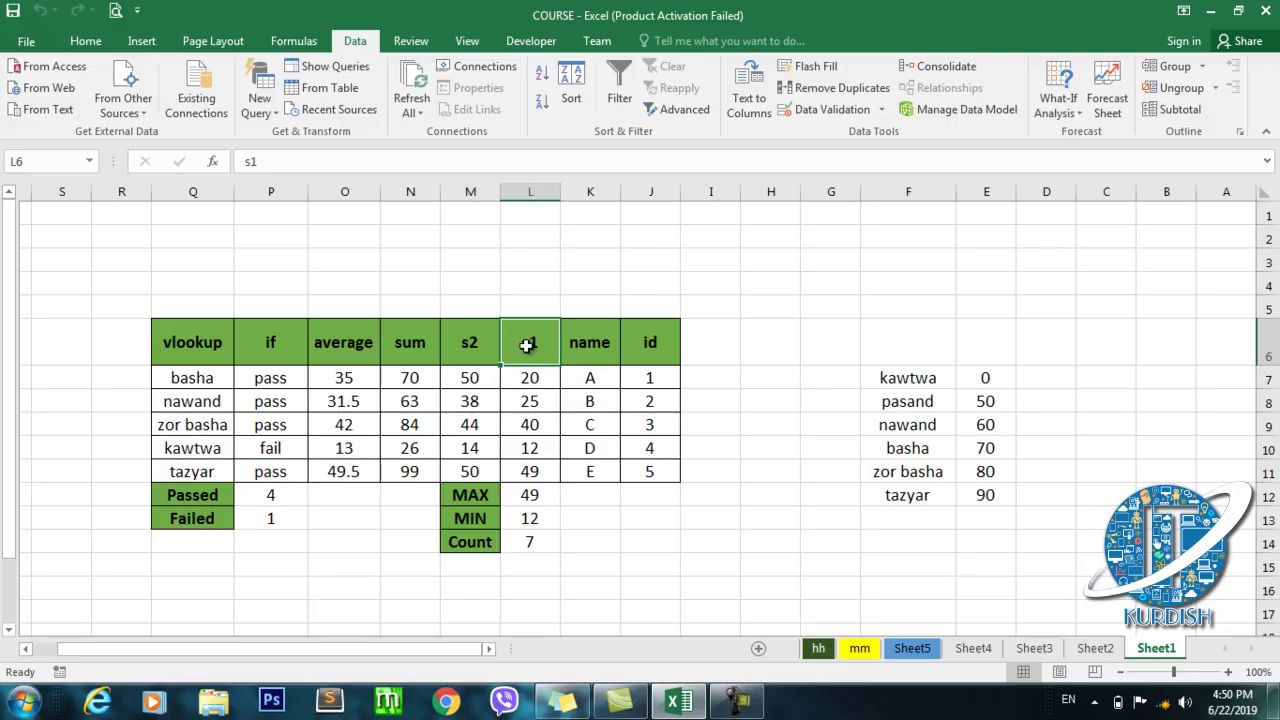
{"action": "left_click", "coordinate": [481, 343]}
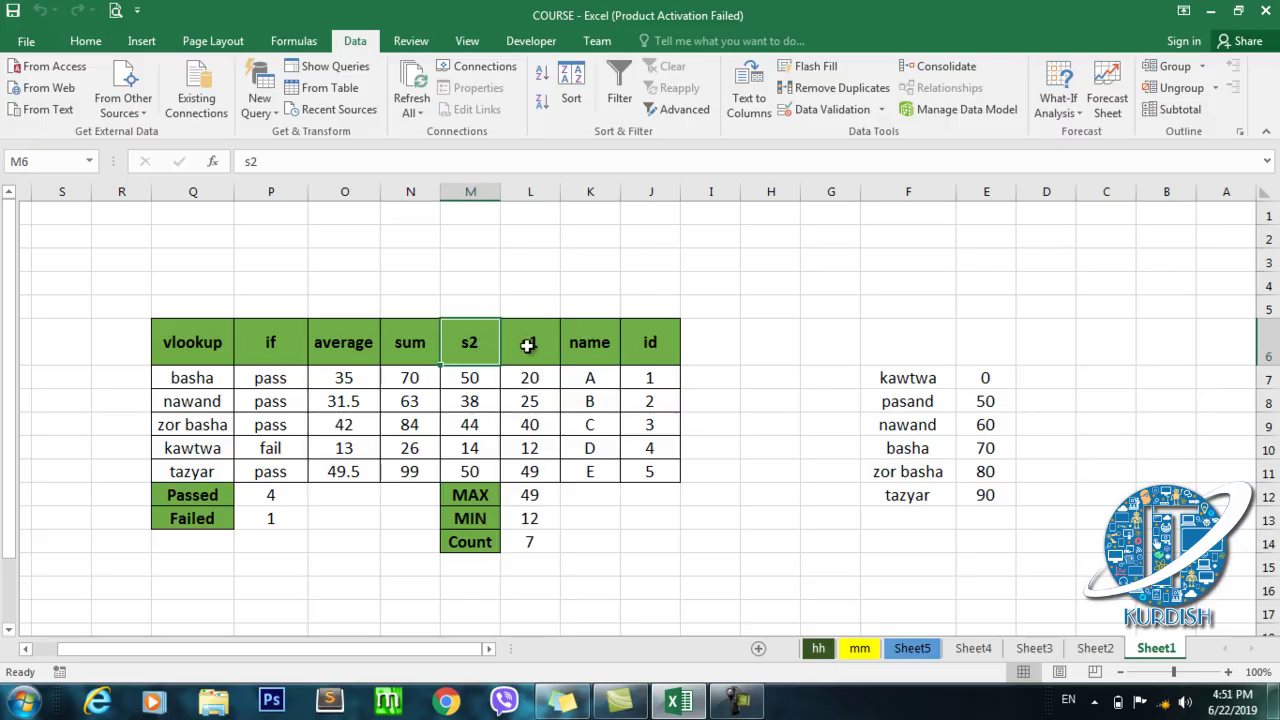
{"action": "left_click", "coordinate": [527, 344]}
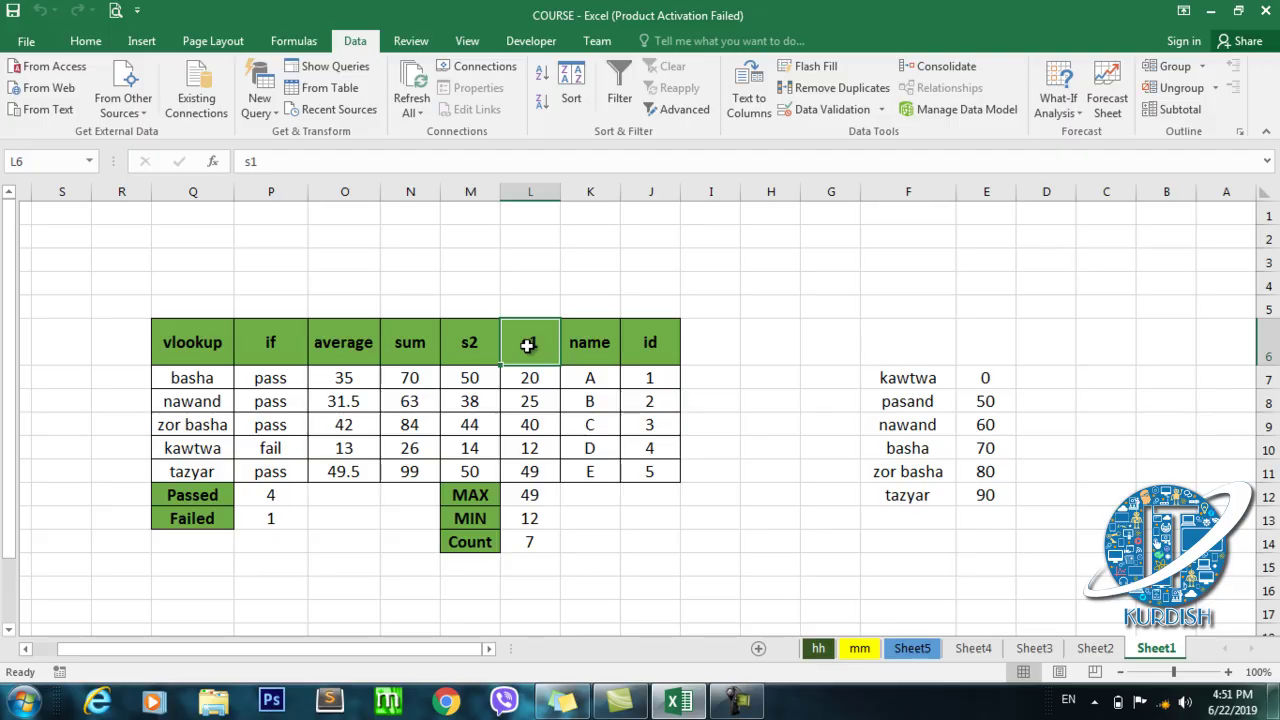
Change M7's s2 score to 51, undo it back to 50, and select M7:L11.
{"action": "left_click", "coordinate": [476, 394]}
{"action": "double_click", "coordinate": [479, 378]}
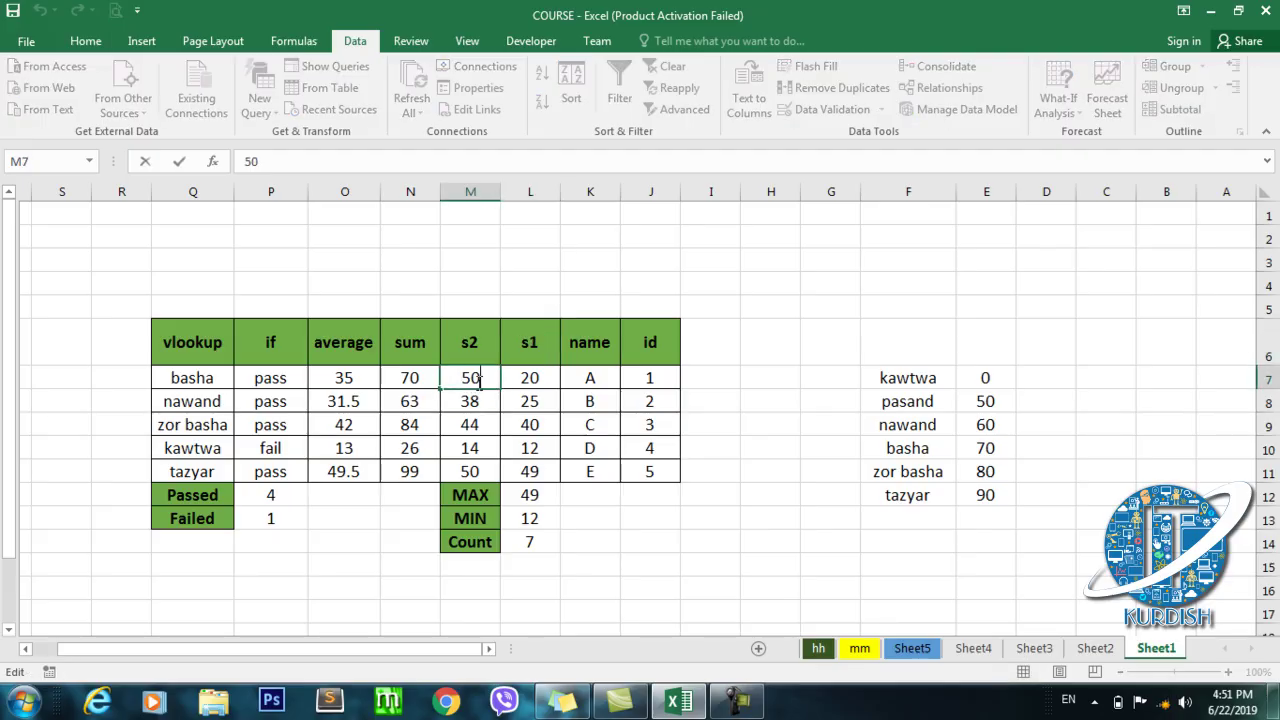
{"action": "key", "text": "BackSpace"}
{"action": "key", "text": "Return"}
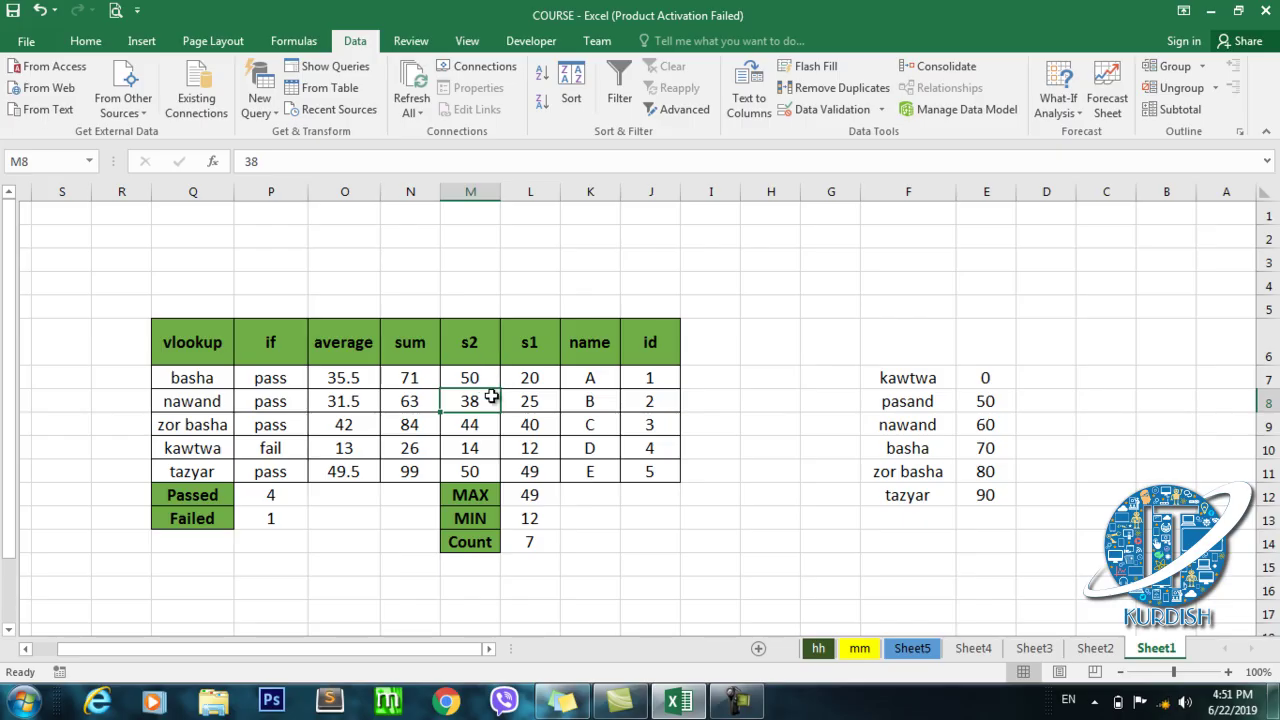
{"action": "key", "text": "ctrl+z"}
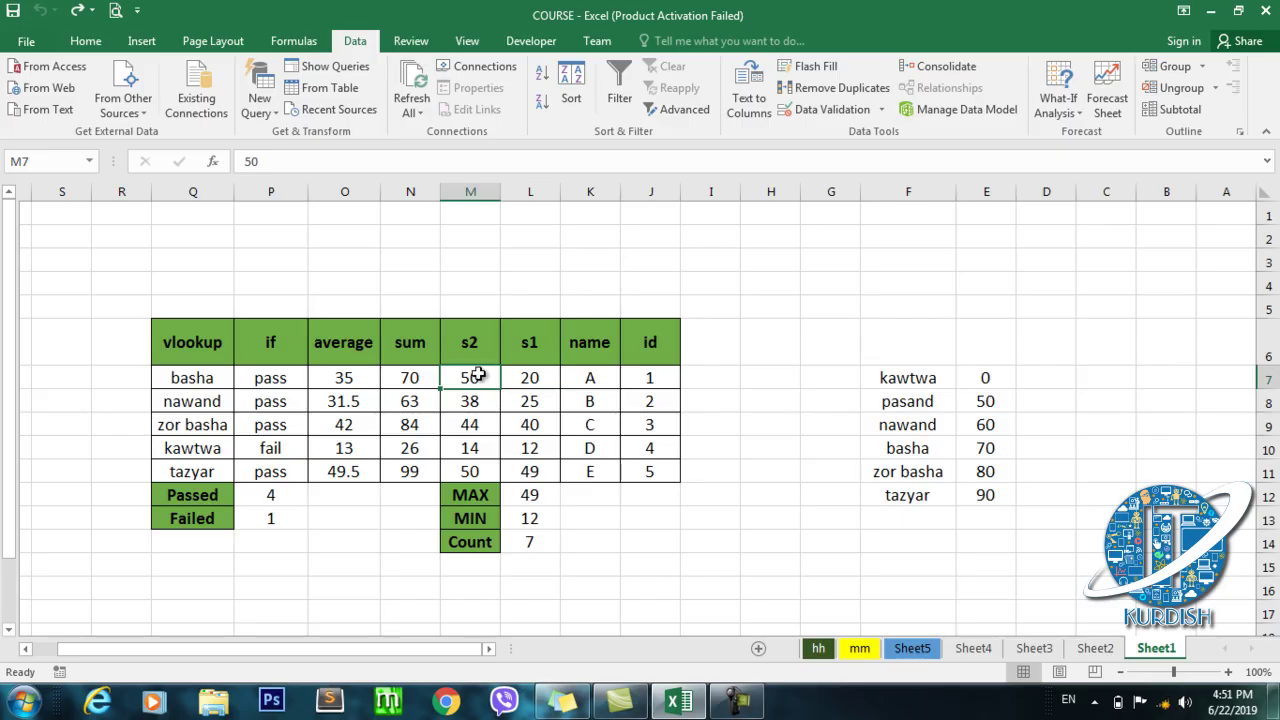
{"action": "left_click_drag", "start_coordinate": [479, 374], "coordinate": [537, 476]}
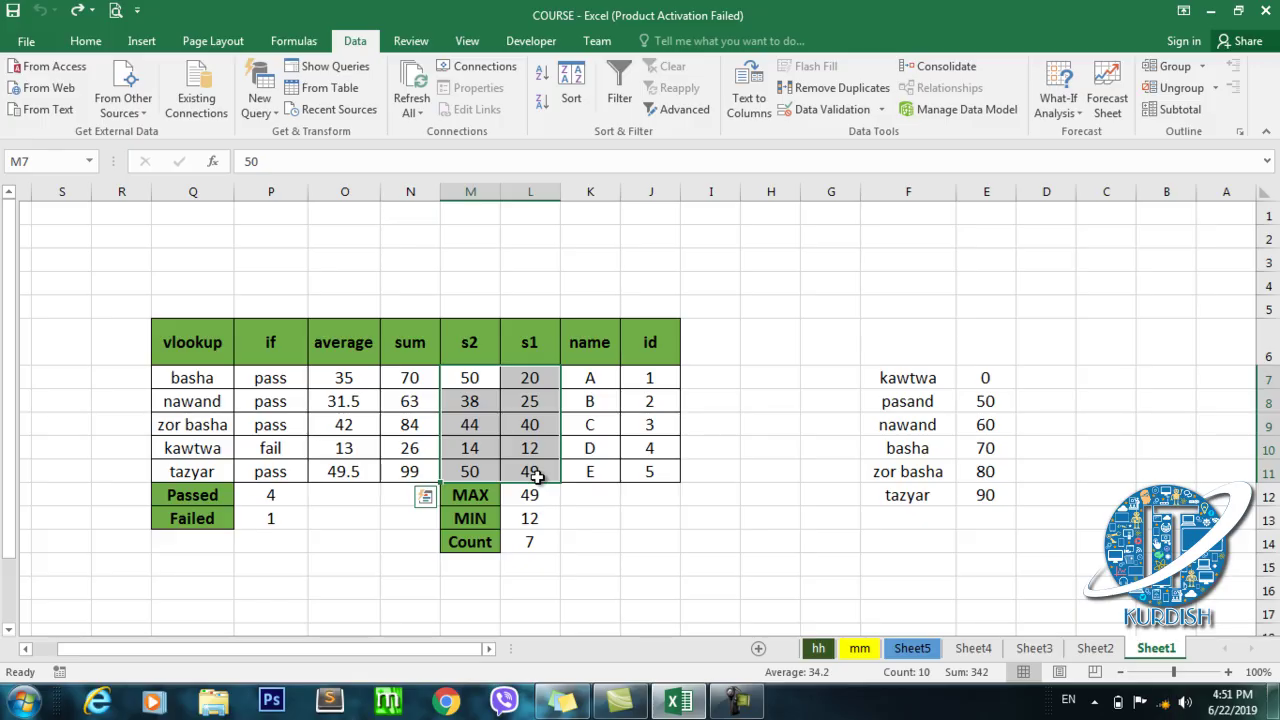
In Data Validation, allow Whole number between a minimum of 0 and a maximum of 50.
{"action": "left_click", "coordinate": [843, 112]}
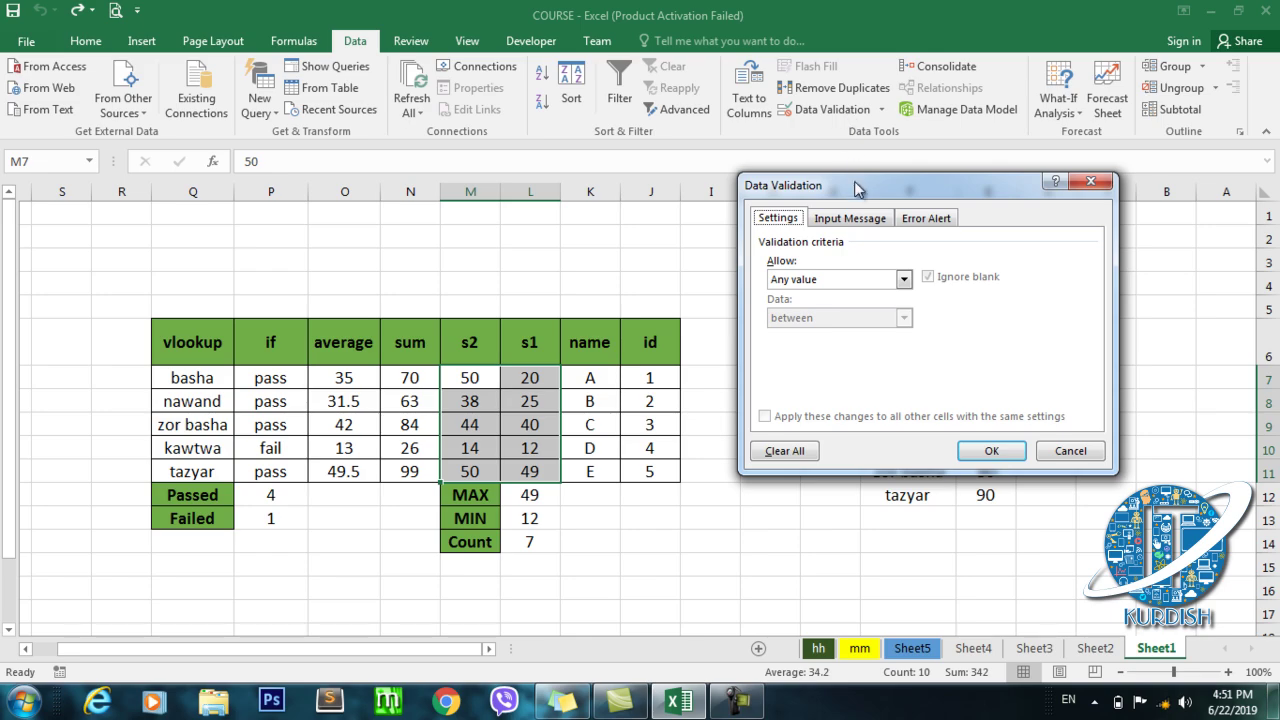
{"action": "left_click_drag", "start_coordinate": [857, 190], "coordinate": [913, 202]}
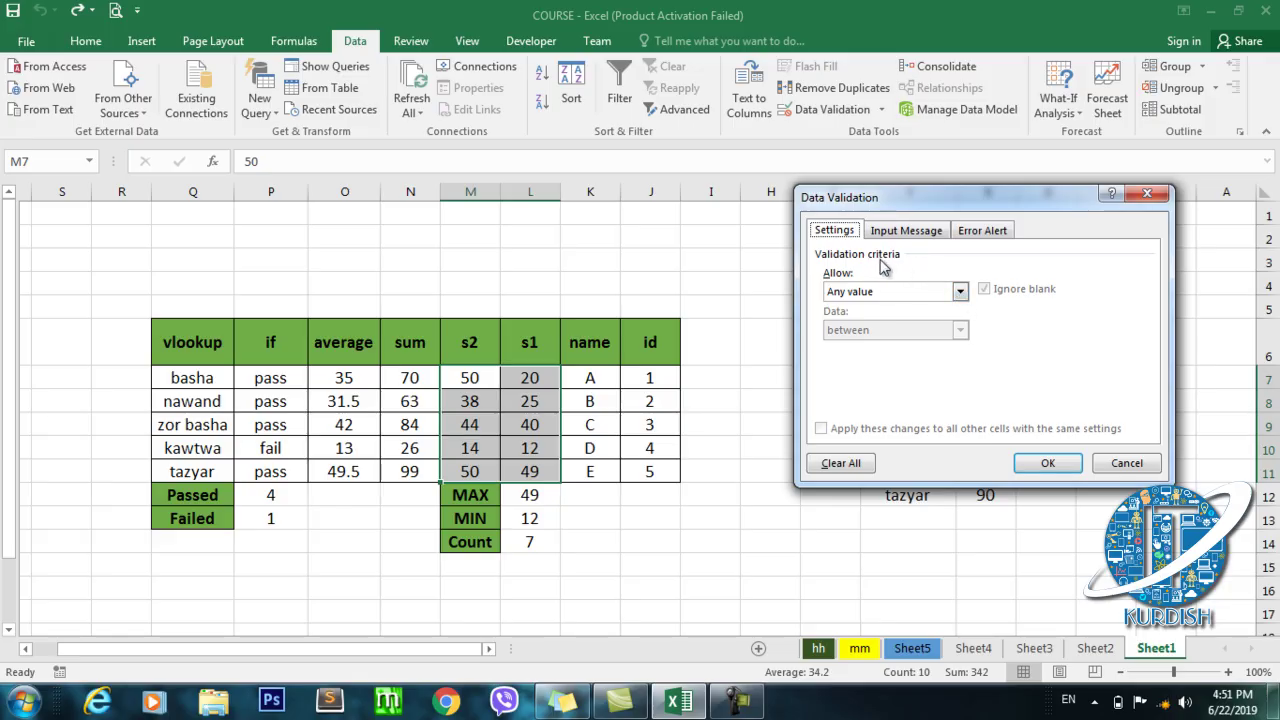
{"action": "left_click", "coordinate": [960, 294]}
{"action": "left_click", "coordinate": [880, 320]}
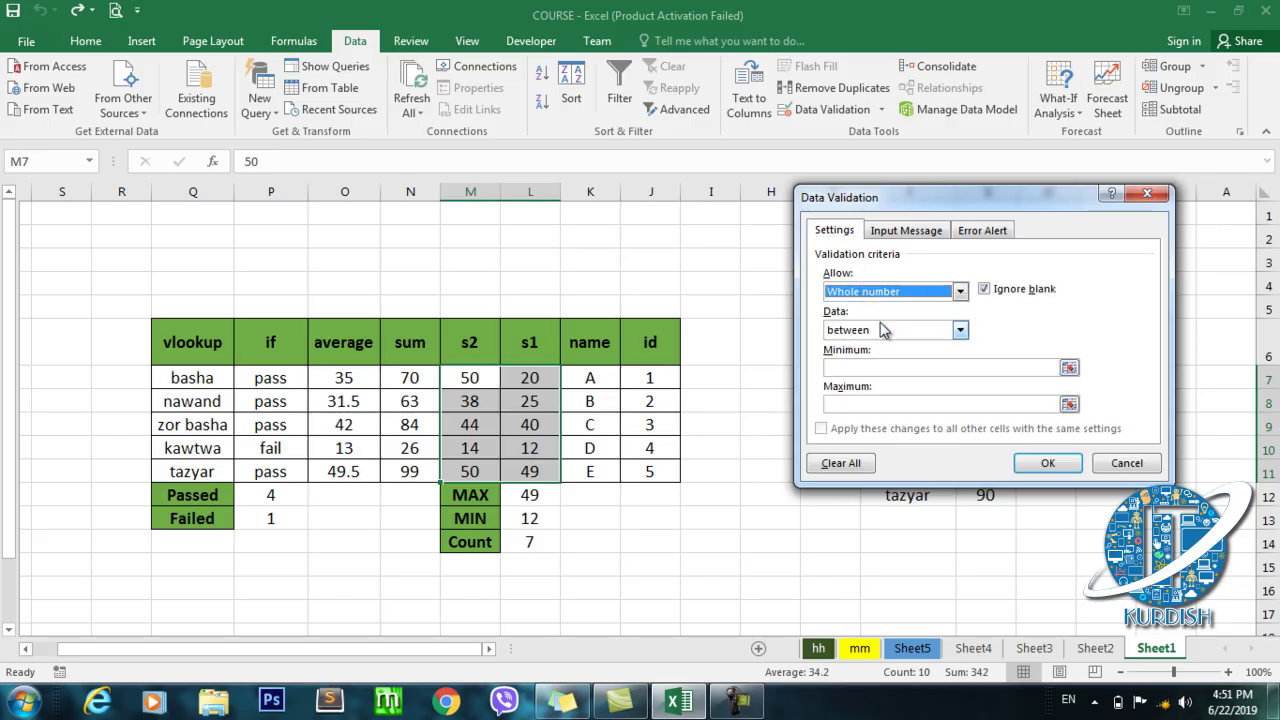
{"action": "left_click", "coordinate": [960, 332]}
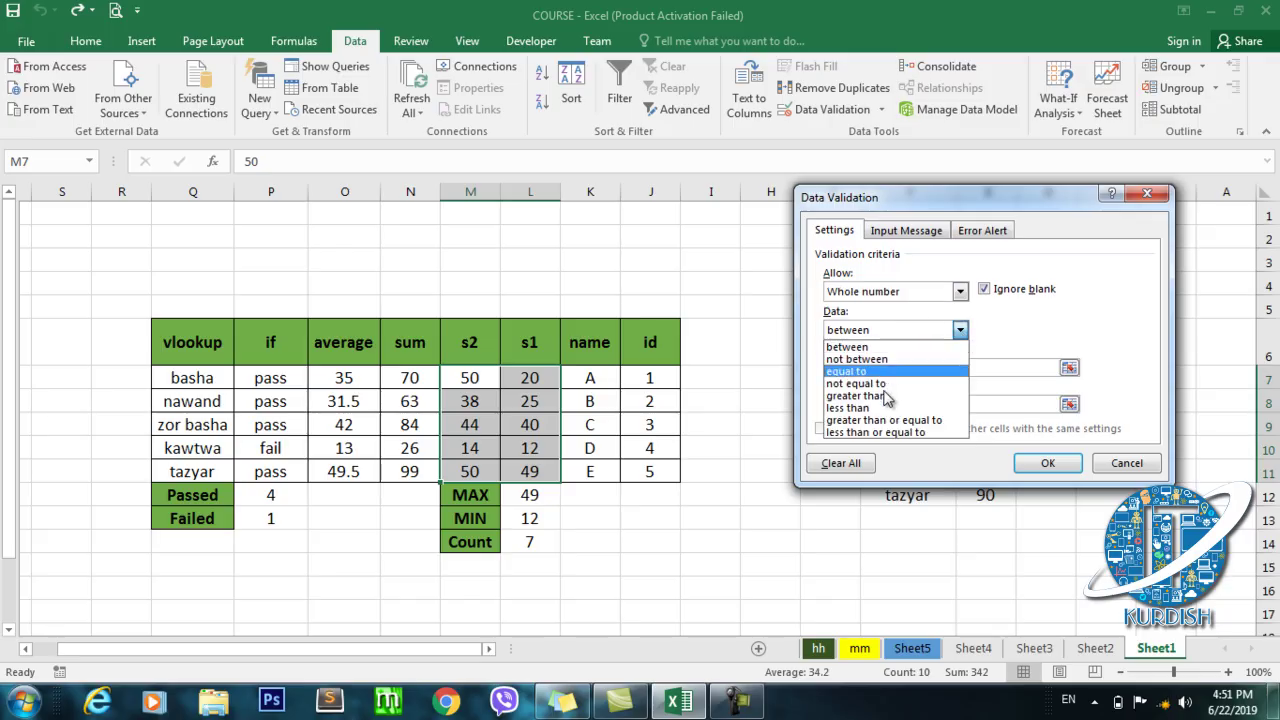
{"action": "left_click", "coordinate": [958, 325]}
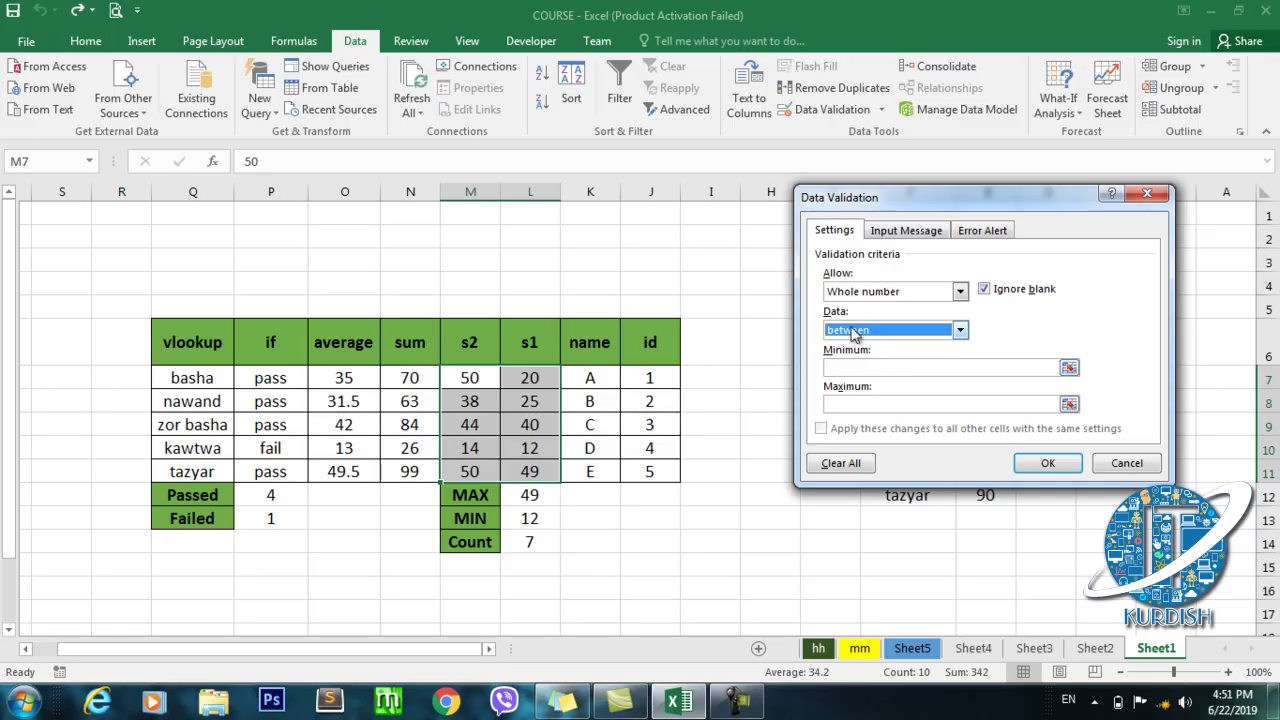
{"action": "left_click", "coordinate": [871, 367]}
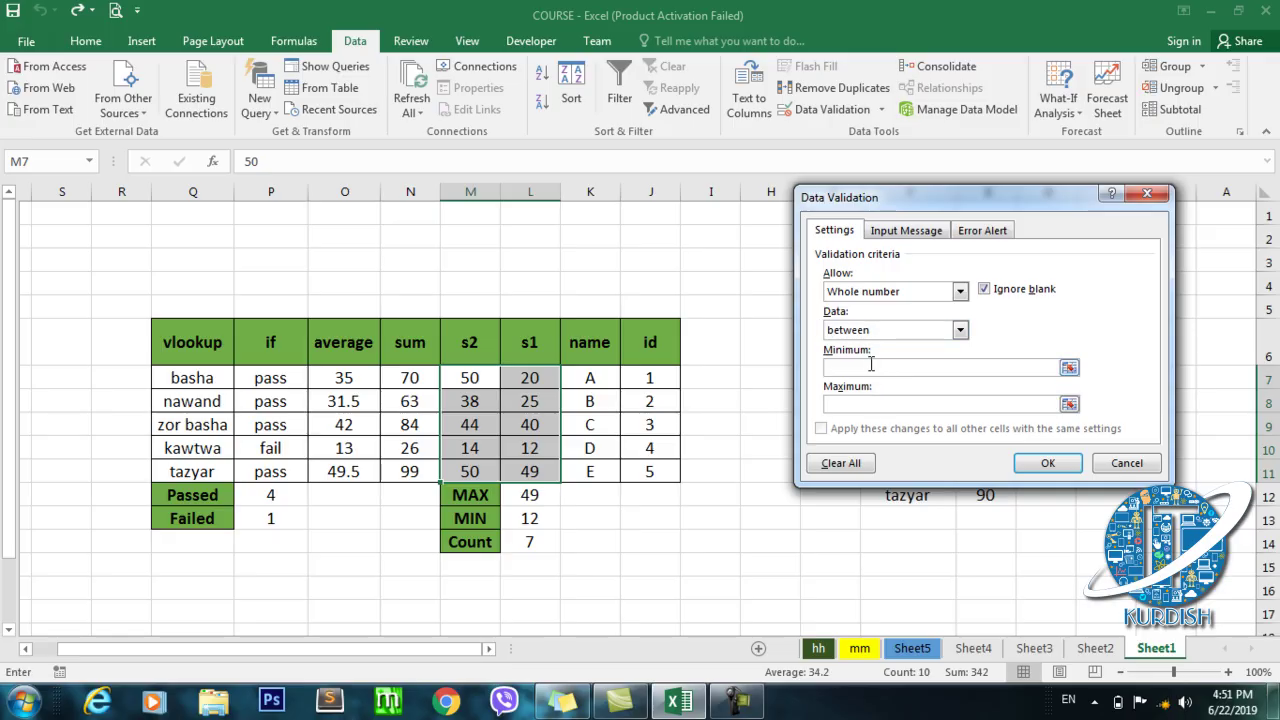
{"action": "type", "text": "0"}
{"action": "left_click", "coordinate": [861, 405]}
{"action": "type", "text": "50"}
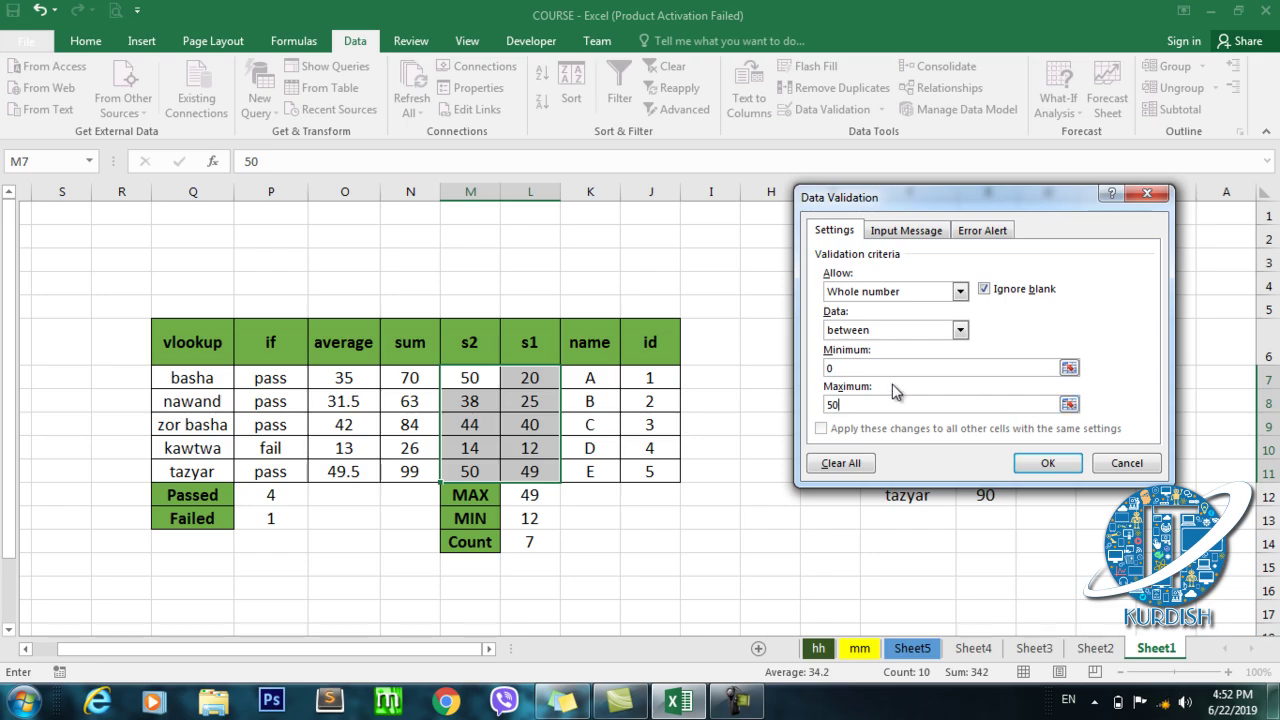
{"action": "left_click", "coordinate": [827, 370]}
Apply the 0–50 whole-number rule, then enter 51 in M7 as a test.
{"action": "type", "text": "0"}
{"action": "left_click", "coordinate": [1044, 460]}
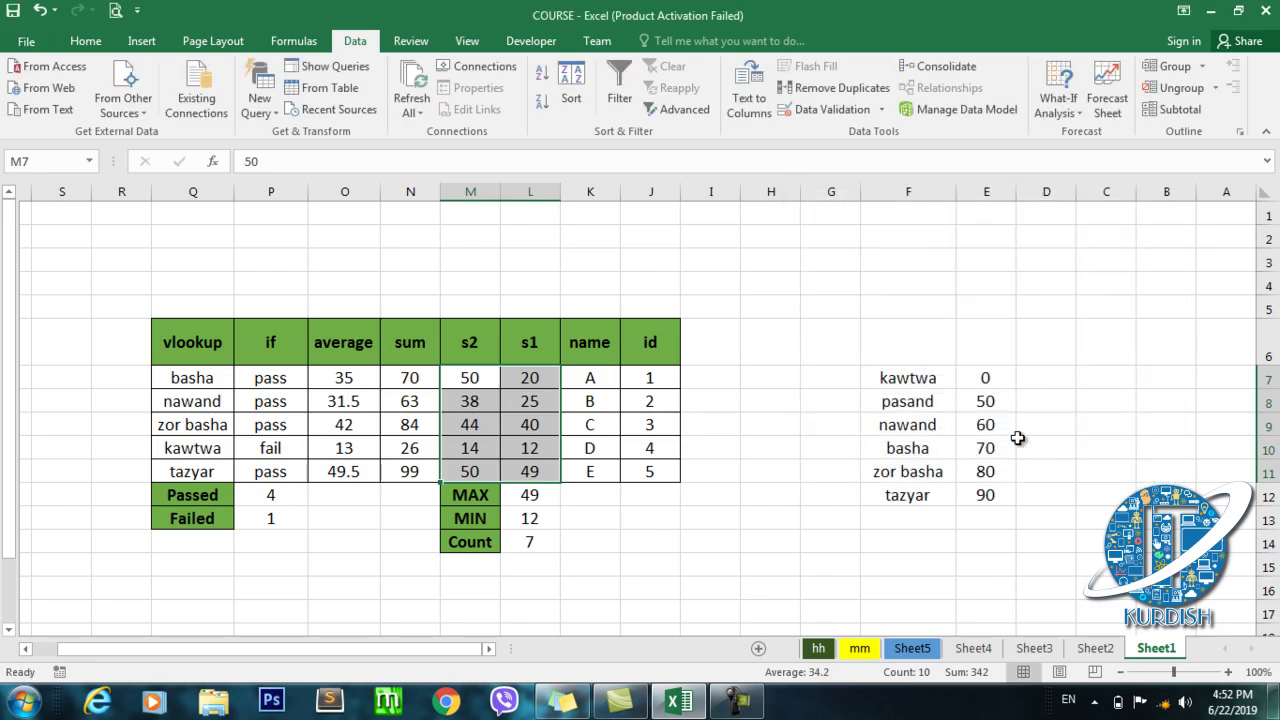
{"action": "left_click", "coordinate": [462, 380]}
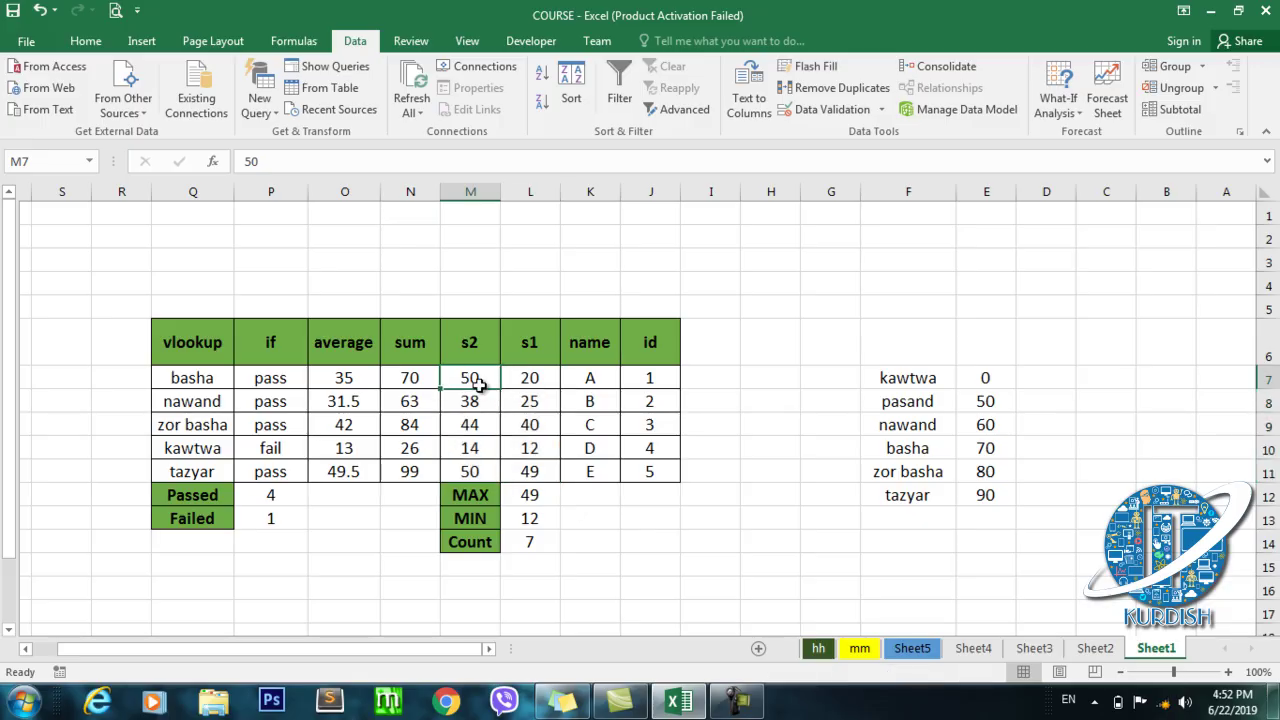
{"action": "type", "text": "51"}
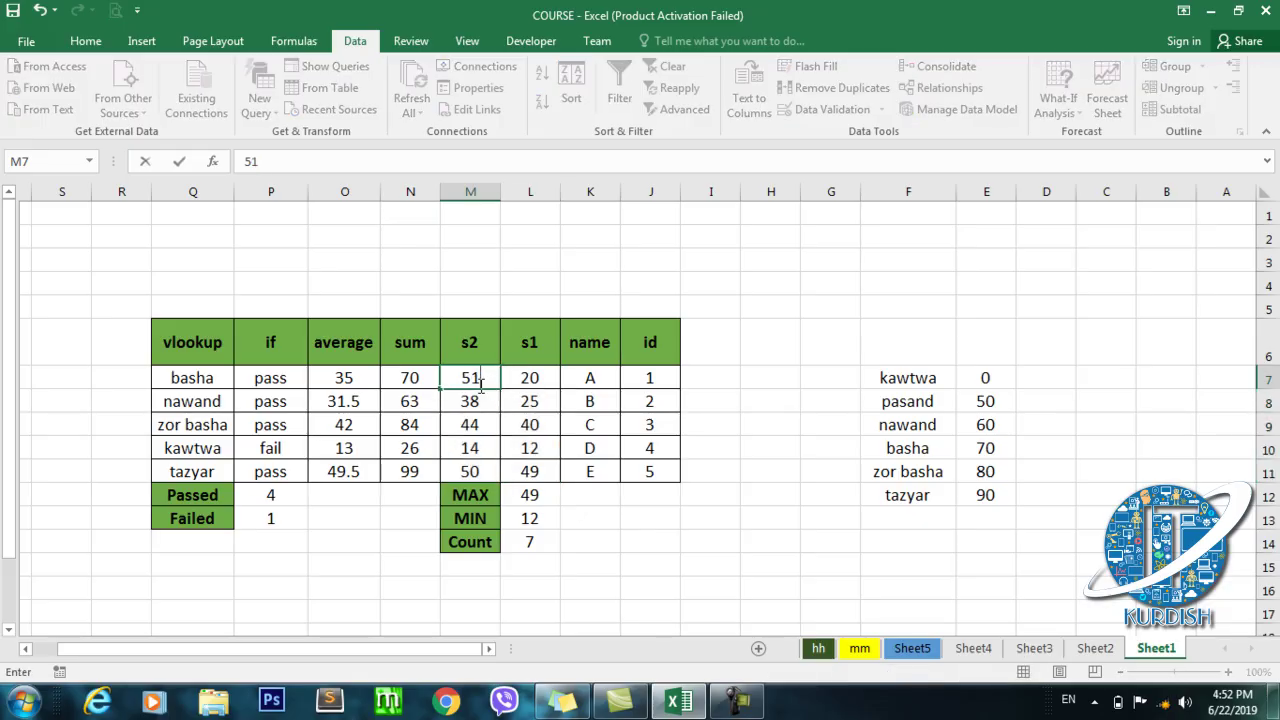
{"action": "key", "text": "Return"}
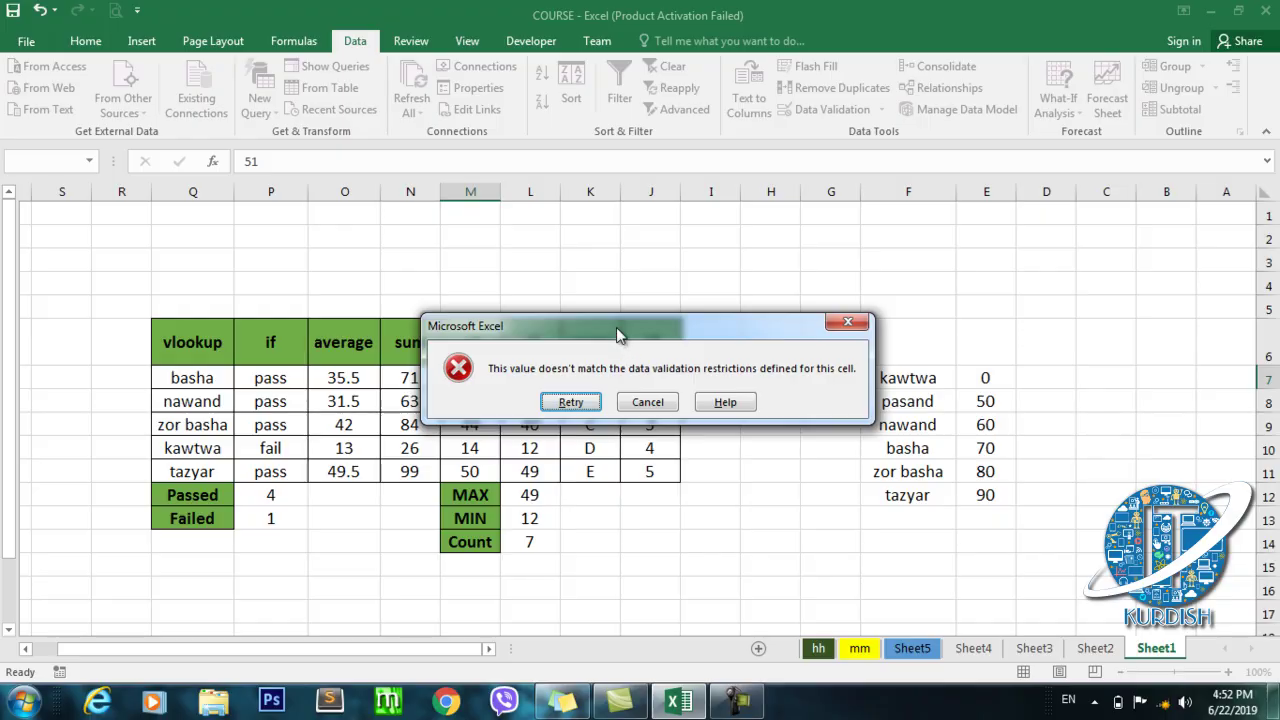
Cancel the rejected 51 so M7 keeps 50, then reselect M7:L11 and reopen Data Validation.
{"action": "left_click_drag", "start_coordinate": [618, 331], "coordinate": [725, 327]}
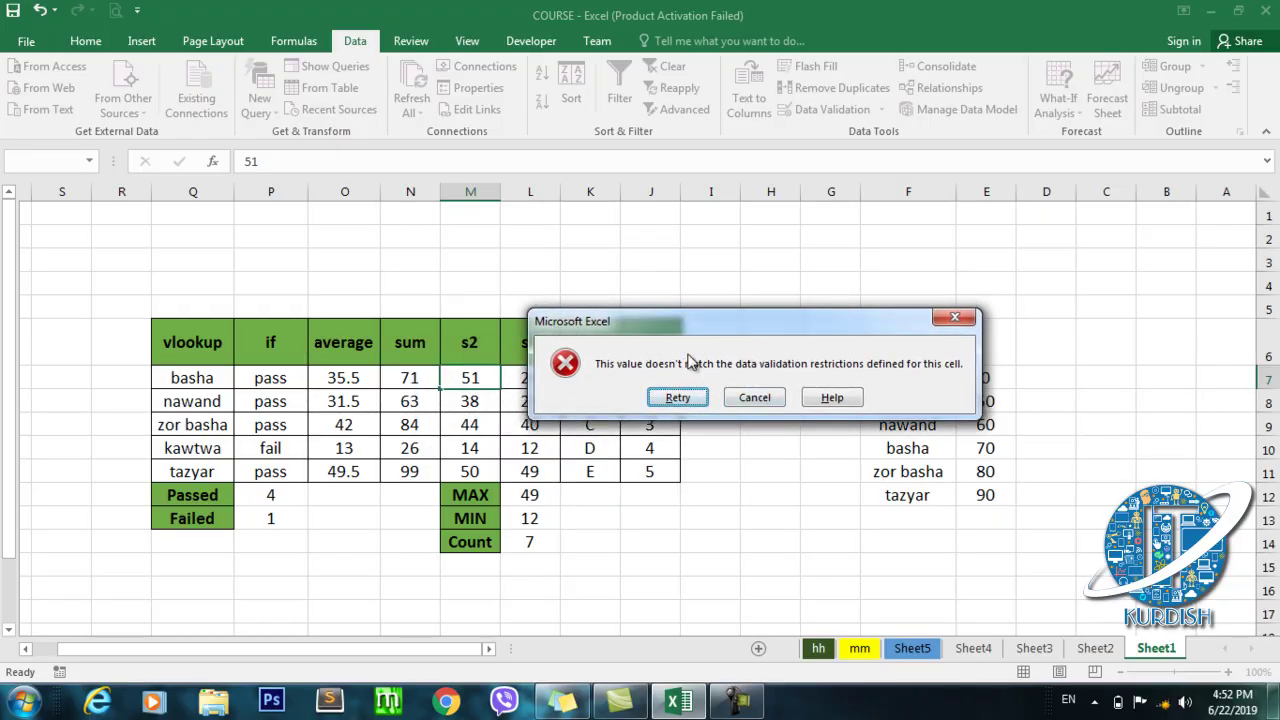
{"action": "left_click_drag", "start_coordinate": [774, 327], "coordinate": [786, 315]}
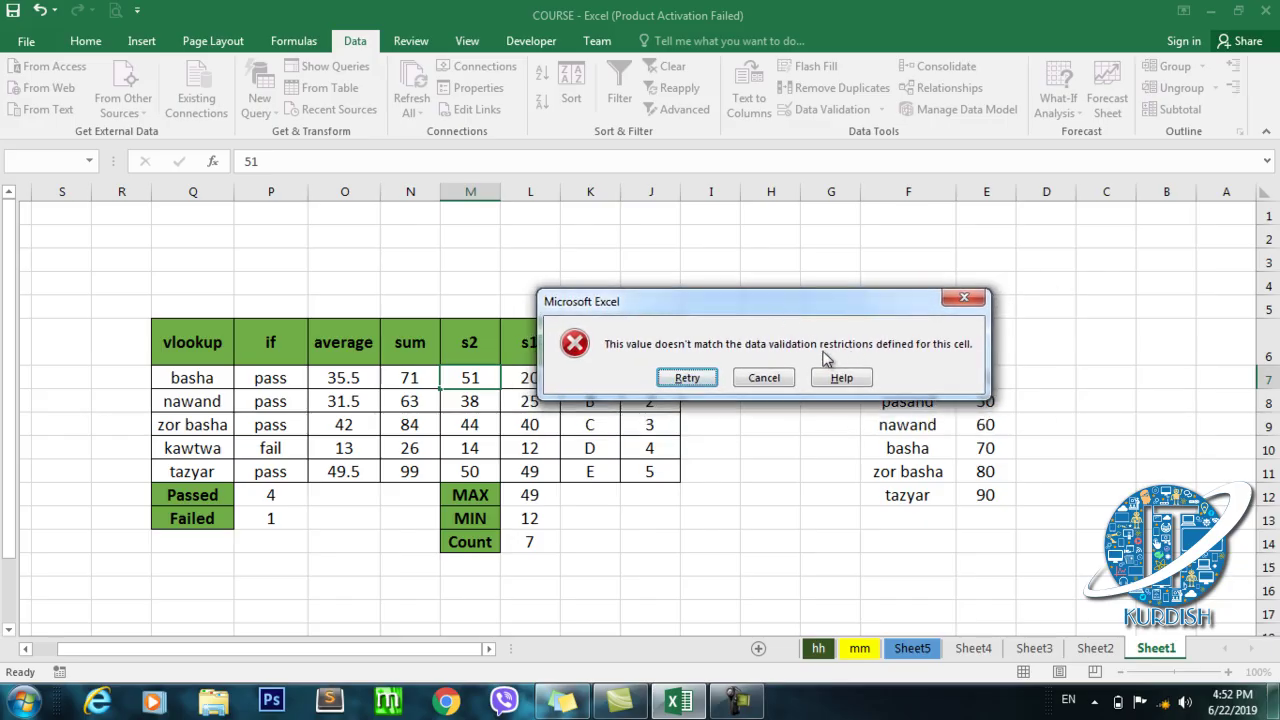
{"action": "left_click", "coordinate": [767, 382]}
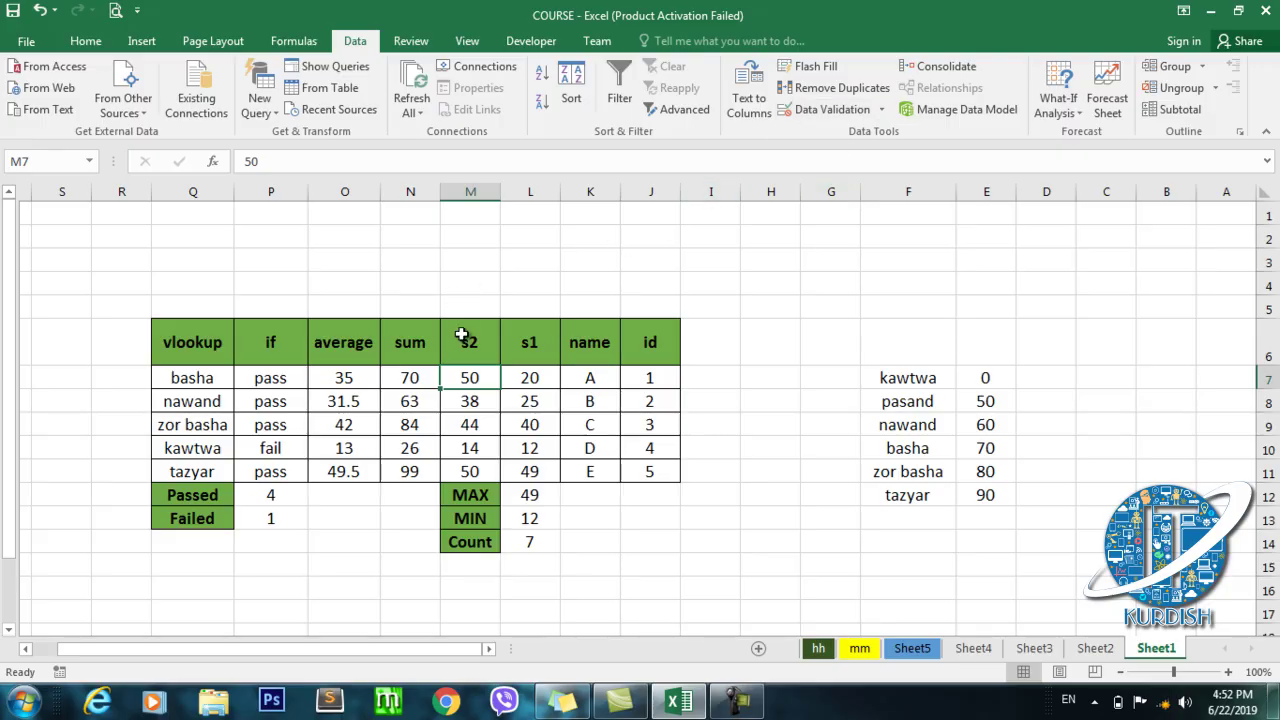
{"action": "left_click_drag", "start_coordinate": [470, 377], "coordinate": [530, 471]}
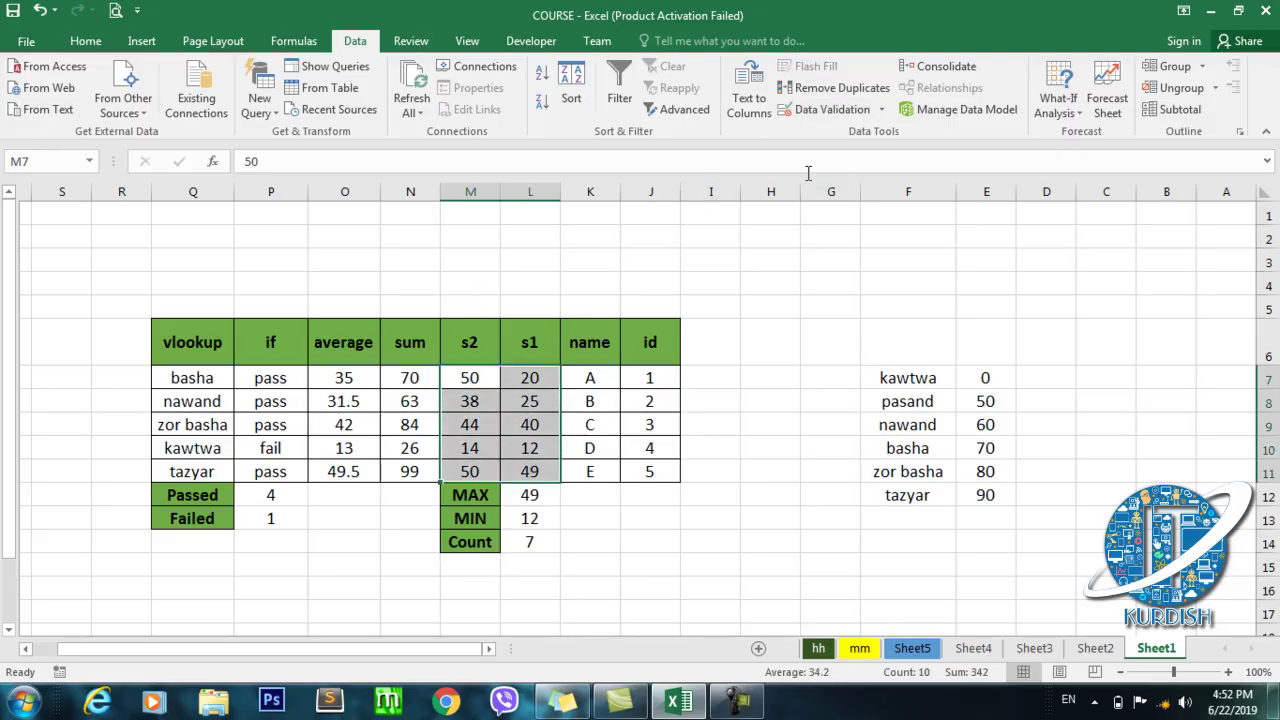
{"action": "left_click", "coordinate": [818, 112]}
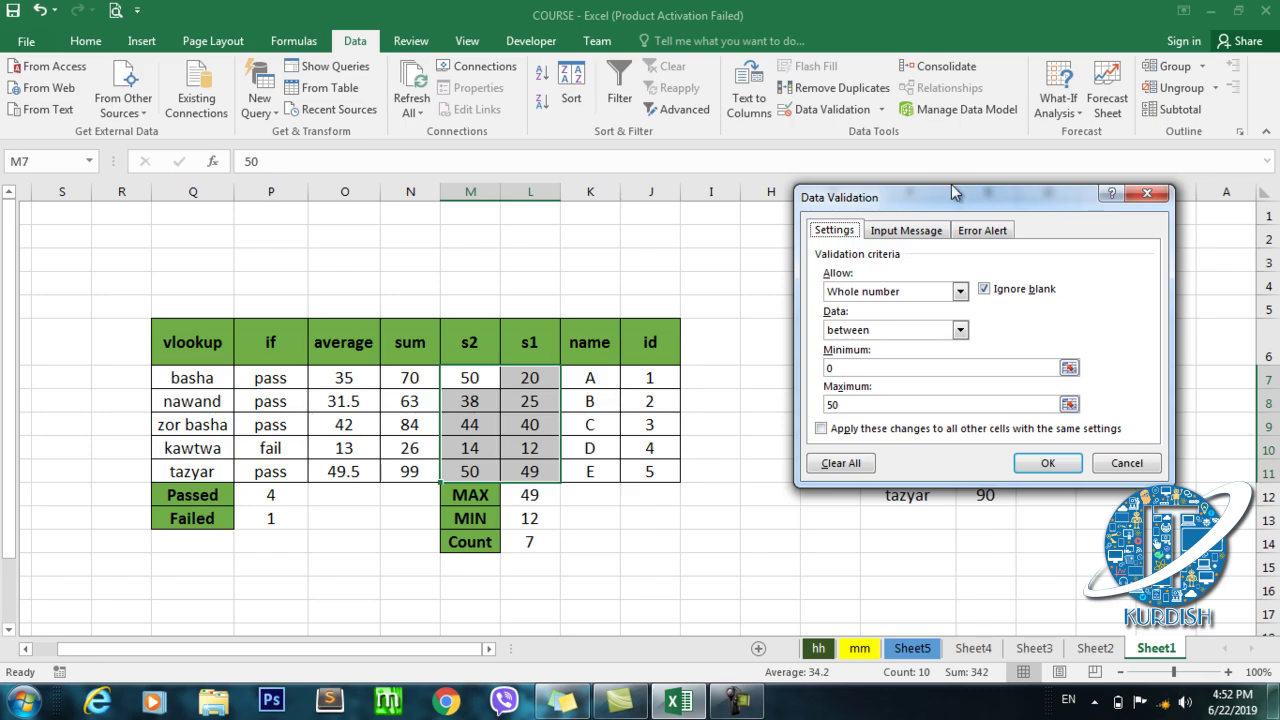
On the Error Alert options, keep Stop as the alert style.
{"action": "left_click_drag", "start_coordinate": [953, 185], "coordinate": [973, 164]}
{"action": "left_click", "coordinate": [1012, 212]}
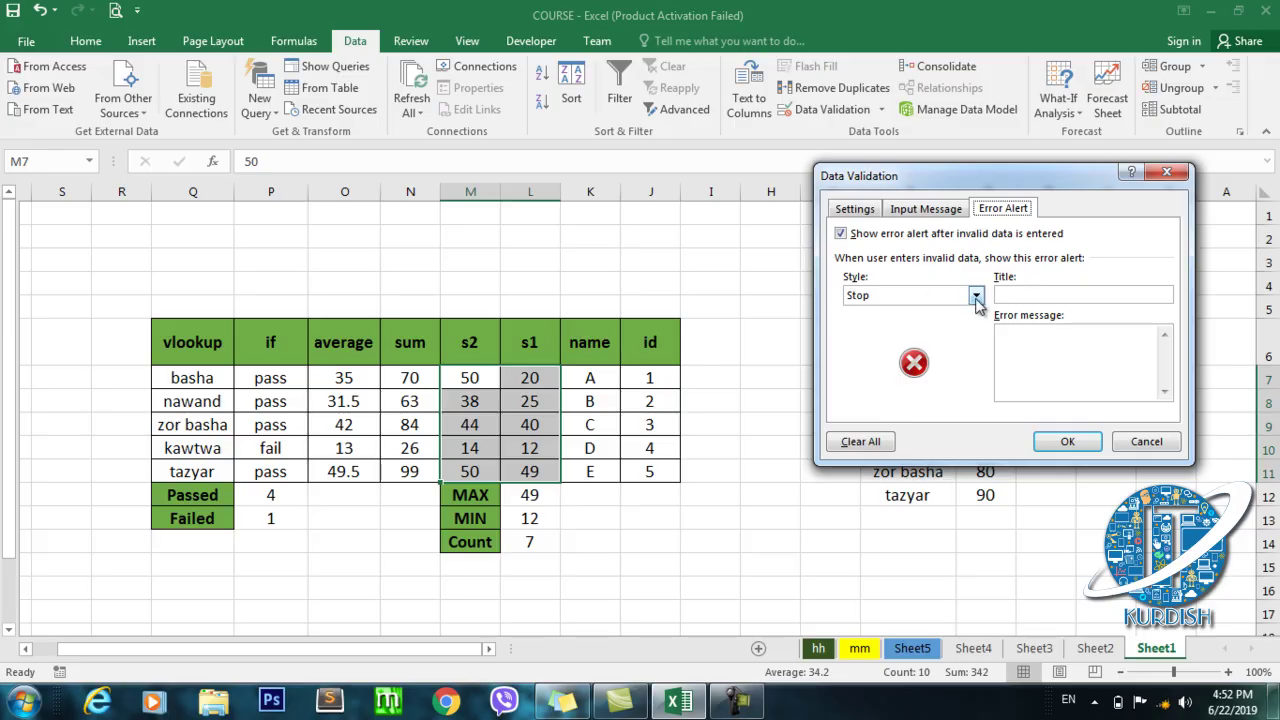
{"action": "left_click", "coordinate": [976, 296]}
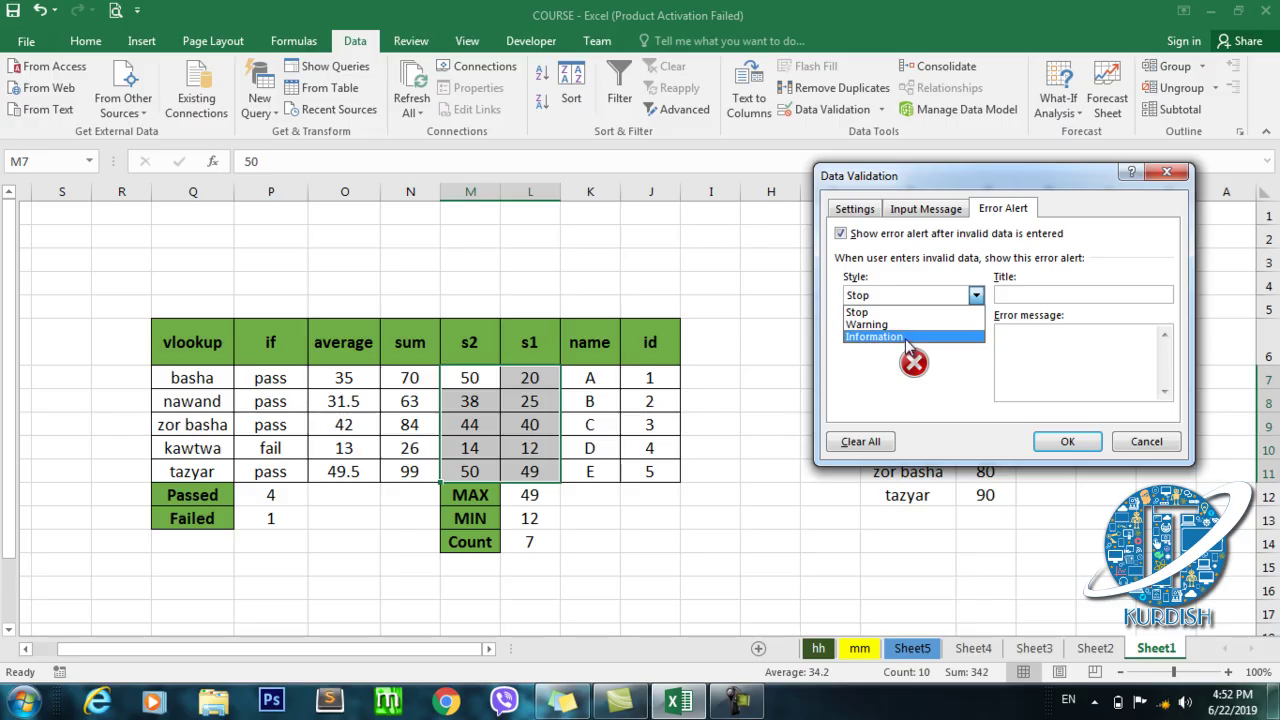
{"action": "left_click", "coordinate": [955, 295]}
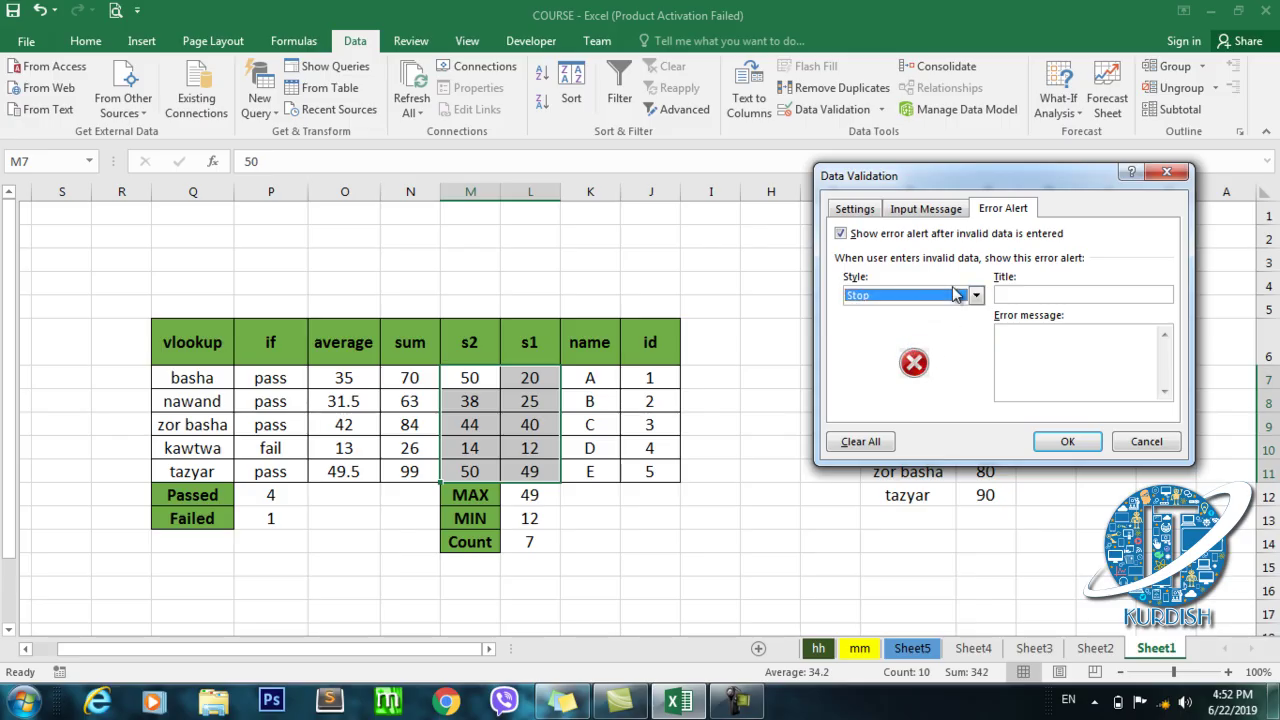
Set alert title 'halat haya' and message 'pewesta aw xanana la 50 kamtre tya daxl bkayt', then OK.
{"action": "left_click", "coordinate": [1031, 295]}
{"action": "type", "text": "halat haya"}
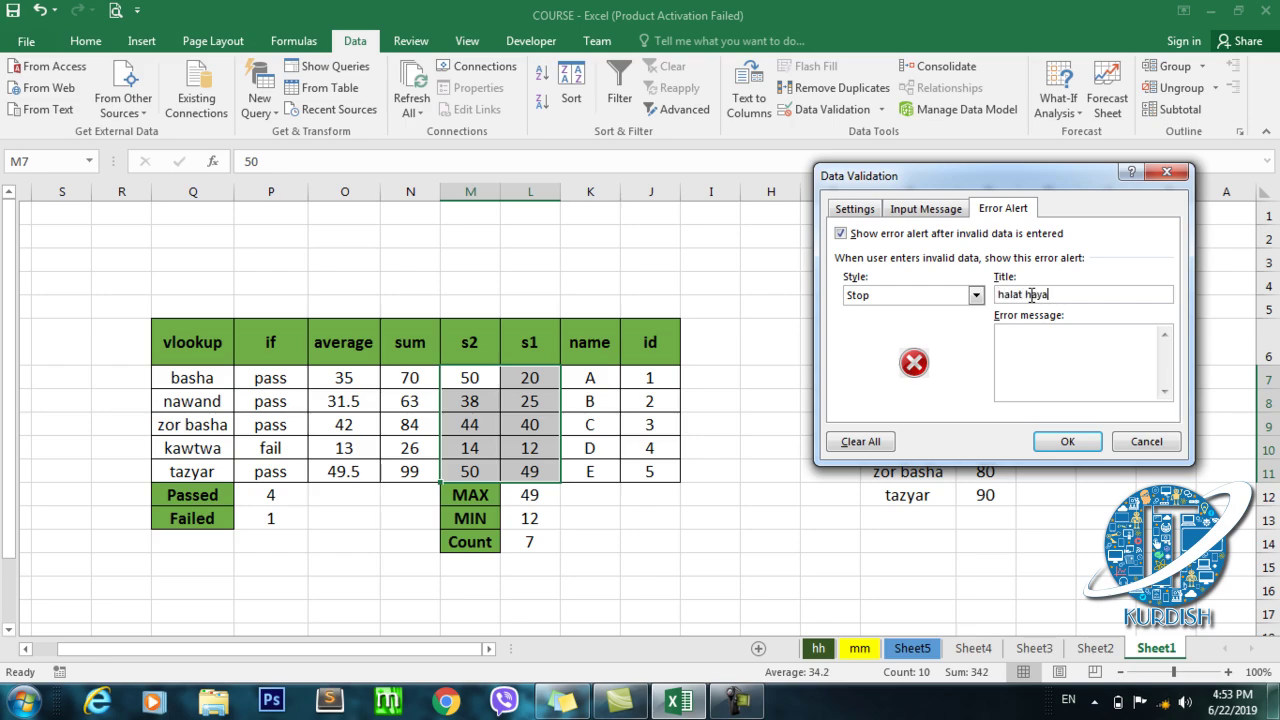
{"action": "left_click", "coordinate": [1039, 344]}
{"action": "mouse_move", "coordinate": [1042, 184]}
{"action": "left_mouse_down"}
{"action": "mouse_move", "coordinate": [1007, 203]}
{"action": "mouse_move", "coordinate": [991, 196]}
{"action": "left_mouse_up"}
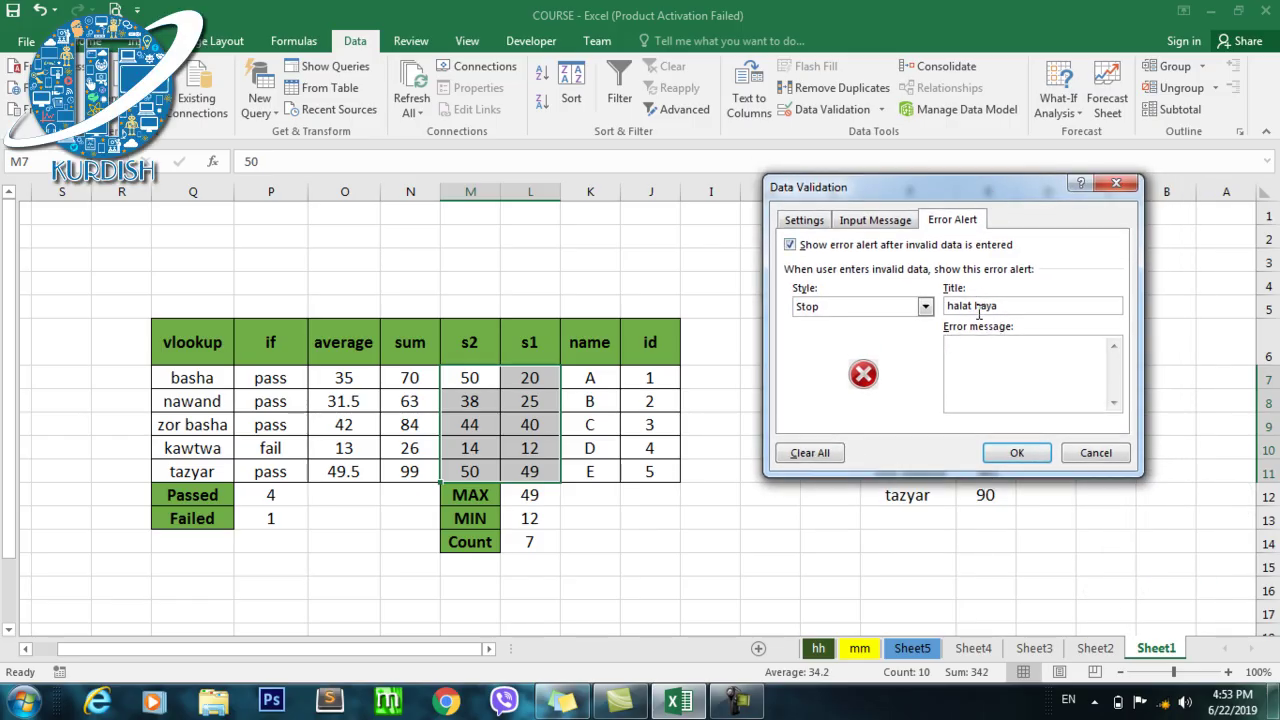
{"action": "left_click", "coordinate": [966, 349]}
{"action": "type", "text": "pewes"}
{"action": "type", "text": "ta aw xa"}
{"action": "type", "text": "nana la 5"}
{"action": "type", "text": "0 kamtre t"}
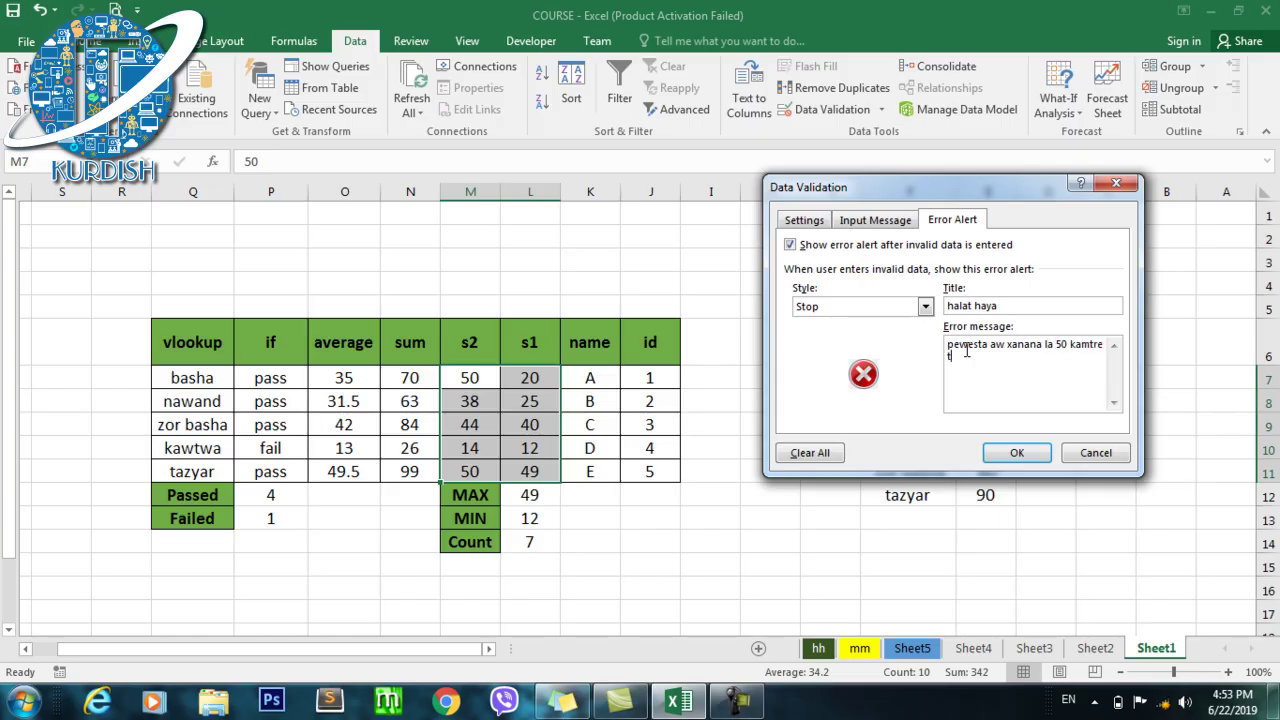
{"action": "type", "text": "ya daxl bka"}
{"action": "type", "text": "yt"}
{"action": "left_click", "coordinate": [1015, 452]}
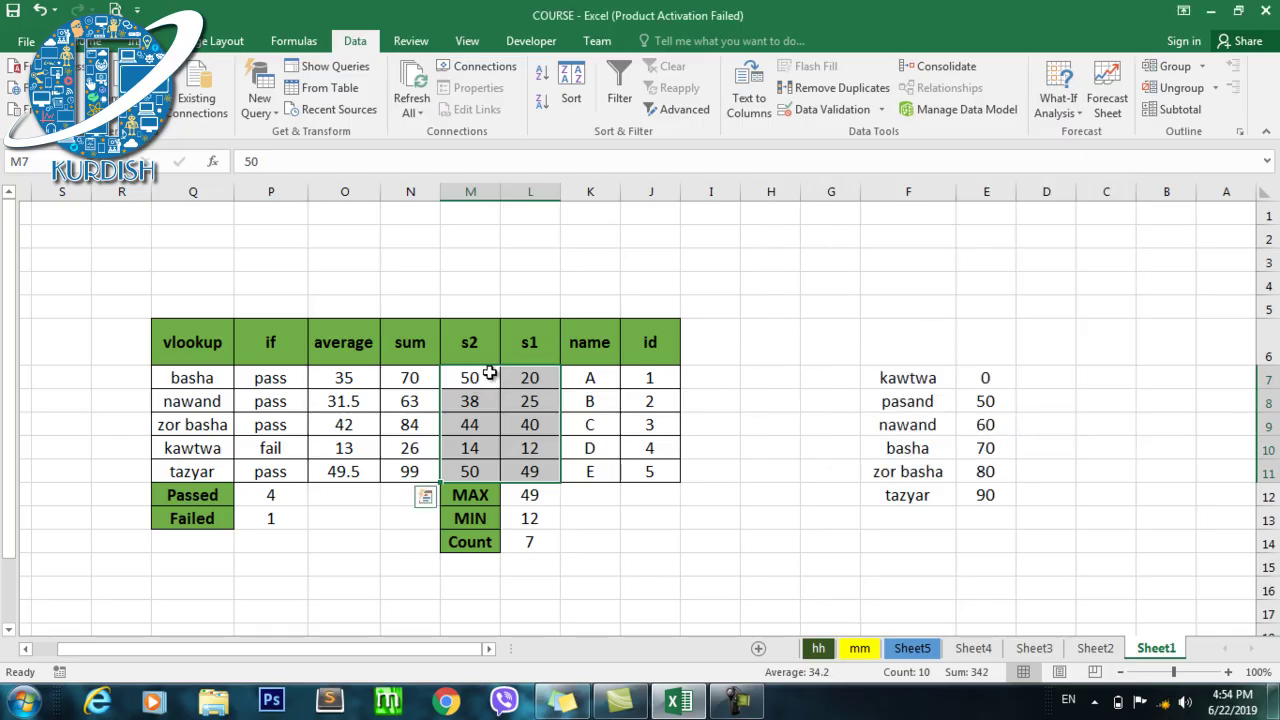
{"action": "left_click", "coordinate": [491, 375]}
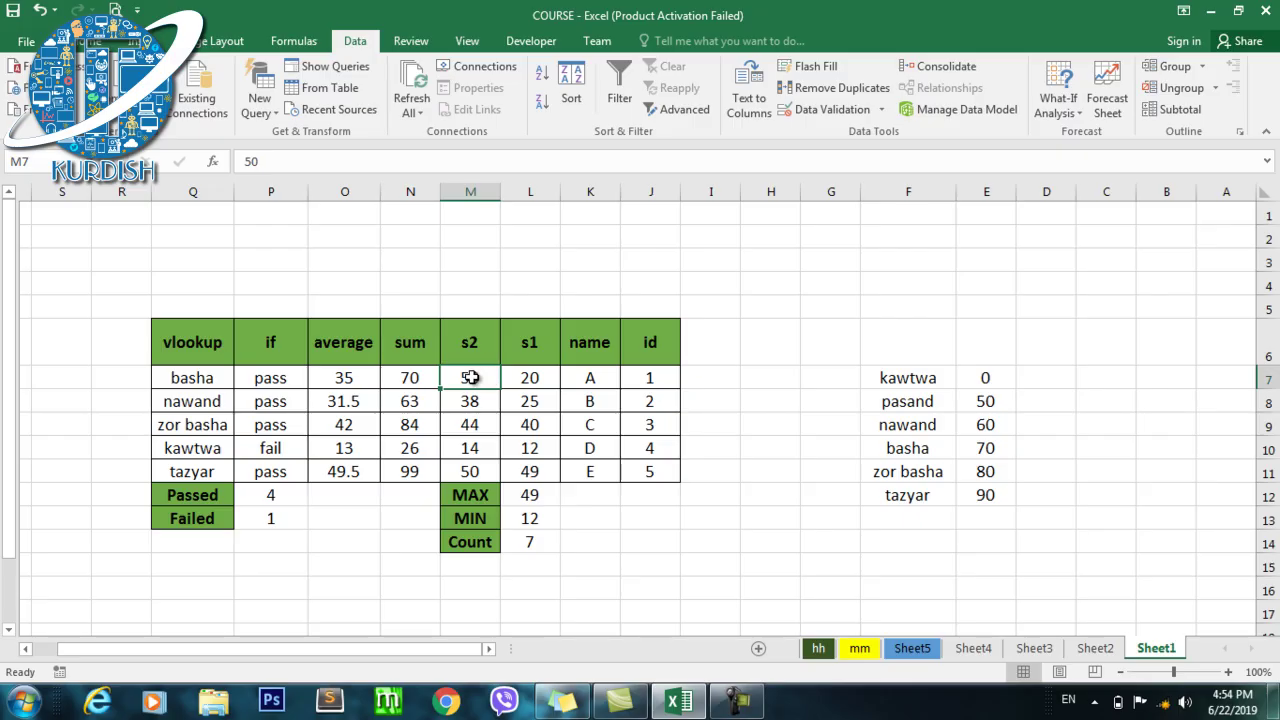
{"action": "double_click", "coordinate": [474, 377]}
{"action": "key", "text": "BackSpace"}
{"action": "type", "text": "1"}
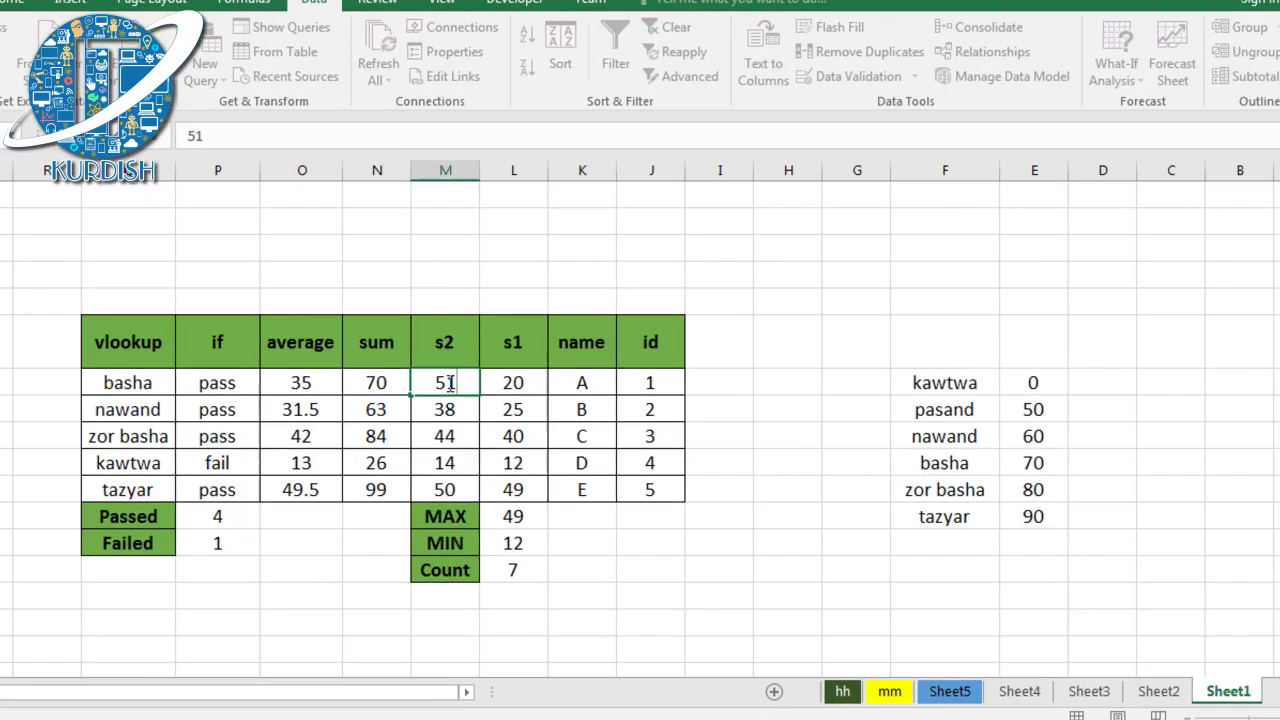
{"action": "key", "text": "Return"}
{"action": "left_click_drag", "start_coordinate": [484, 304], "coordinate": [816, 234]}
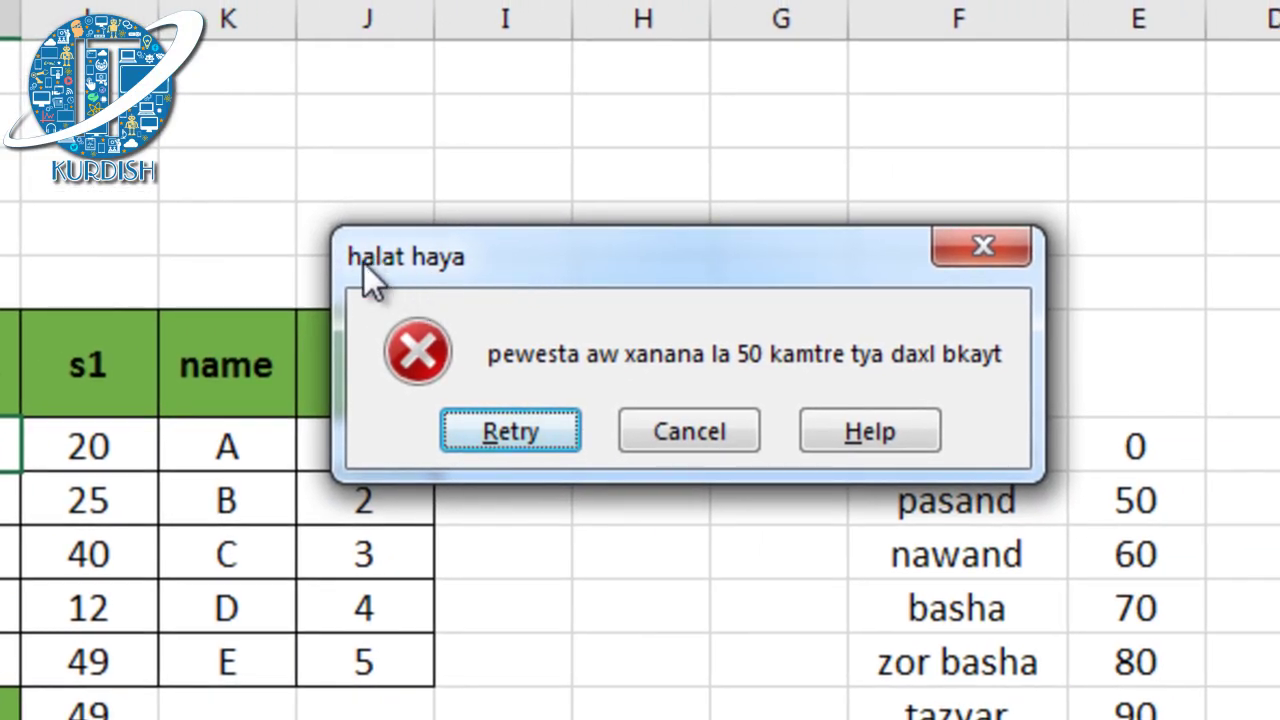
{"action": "left_click_drag", "start_coordinate": [566, 254], "coordinate": [566, 293]}
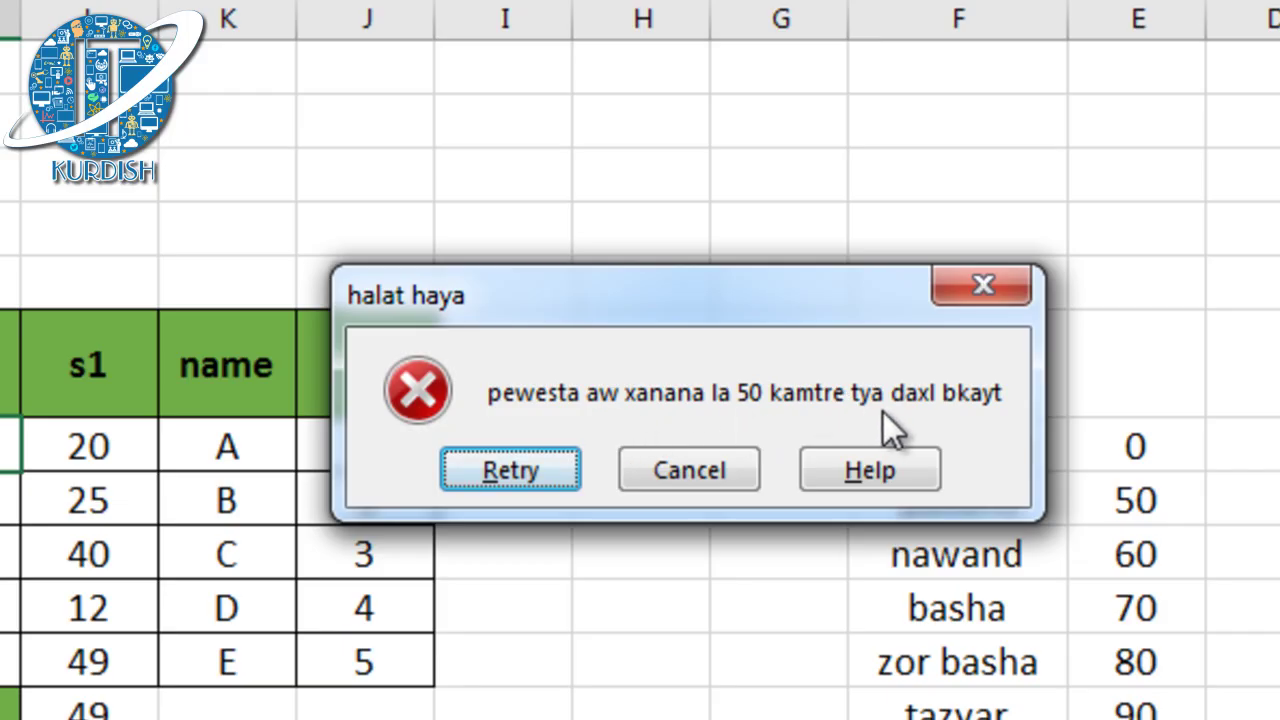
{"action": "left_click_drag", "start_coordinate": [771, 296], "coordinate": [629, 225]}
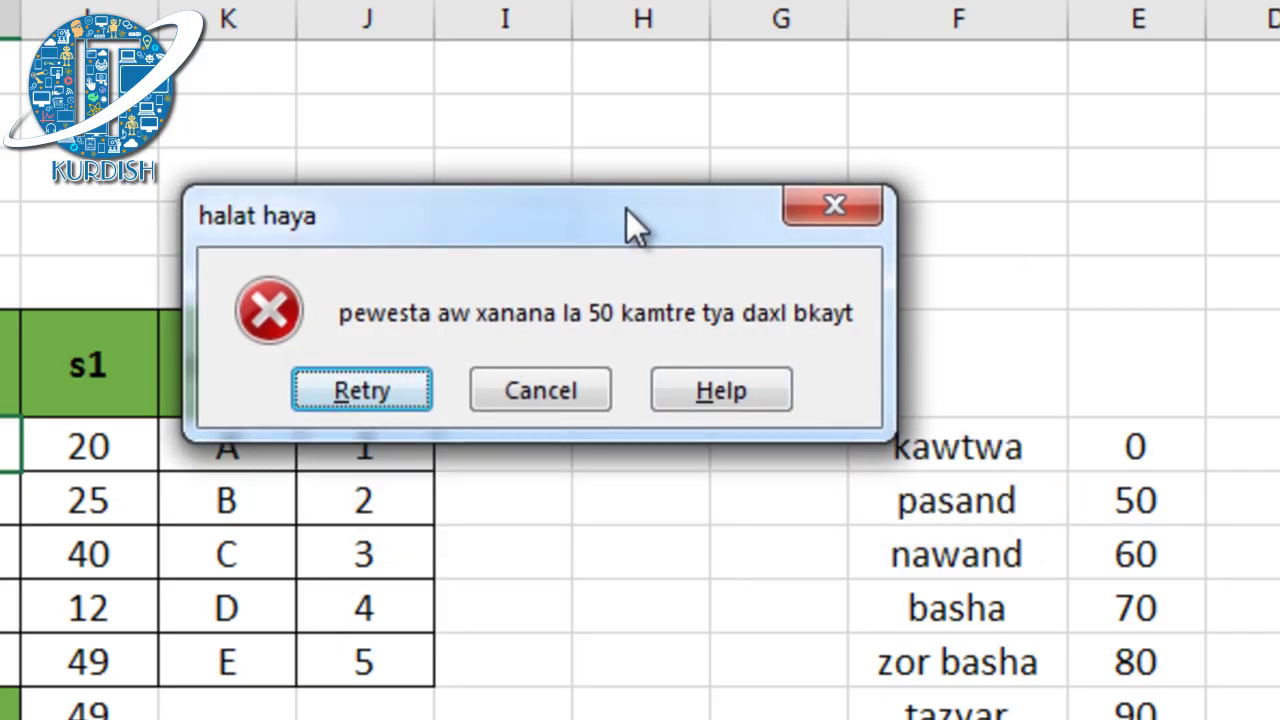
{"action": "left_click", "coordinate": [568, 407]}
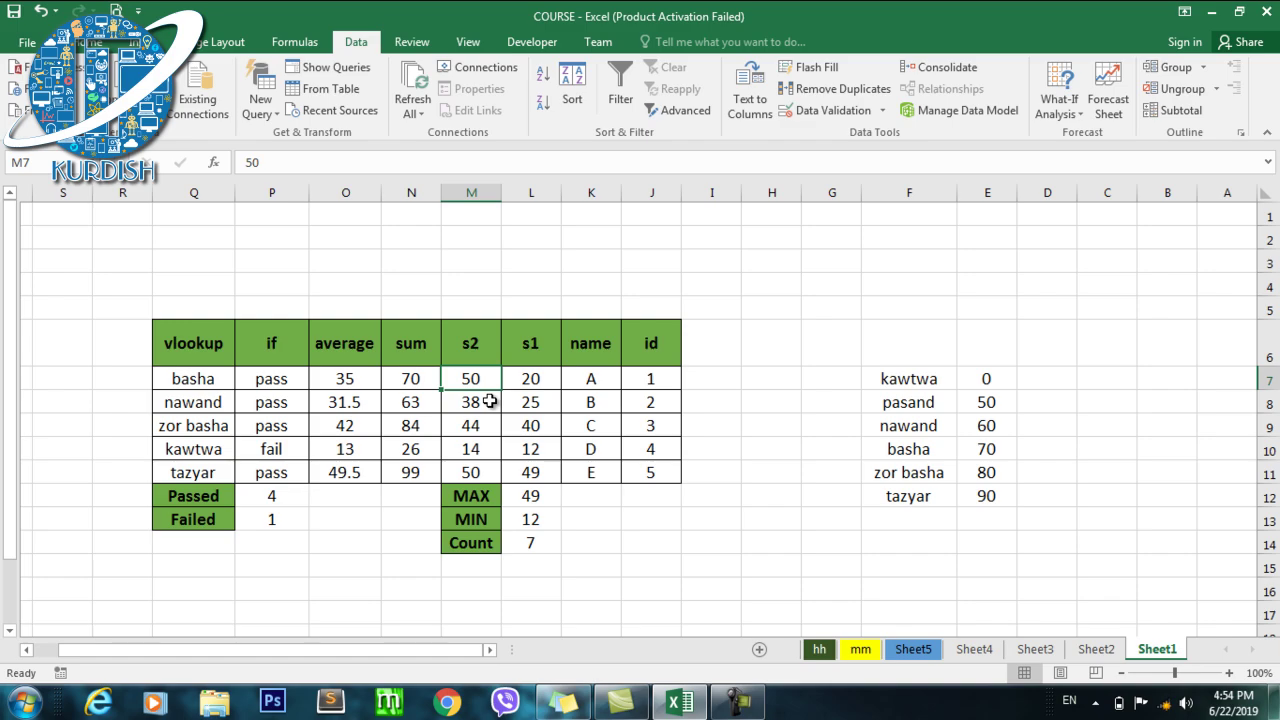
{"action": "left_click", "coordinate": [490, 401]}
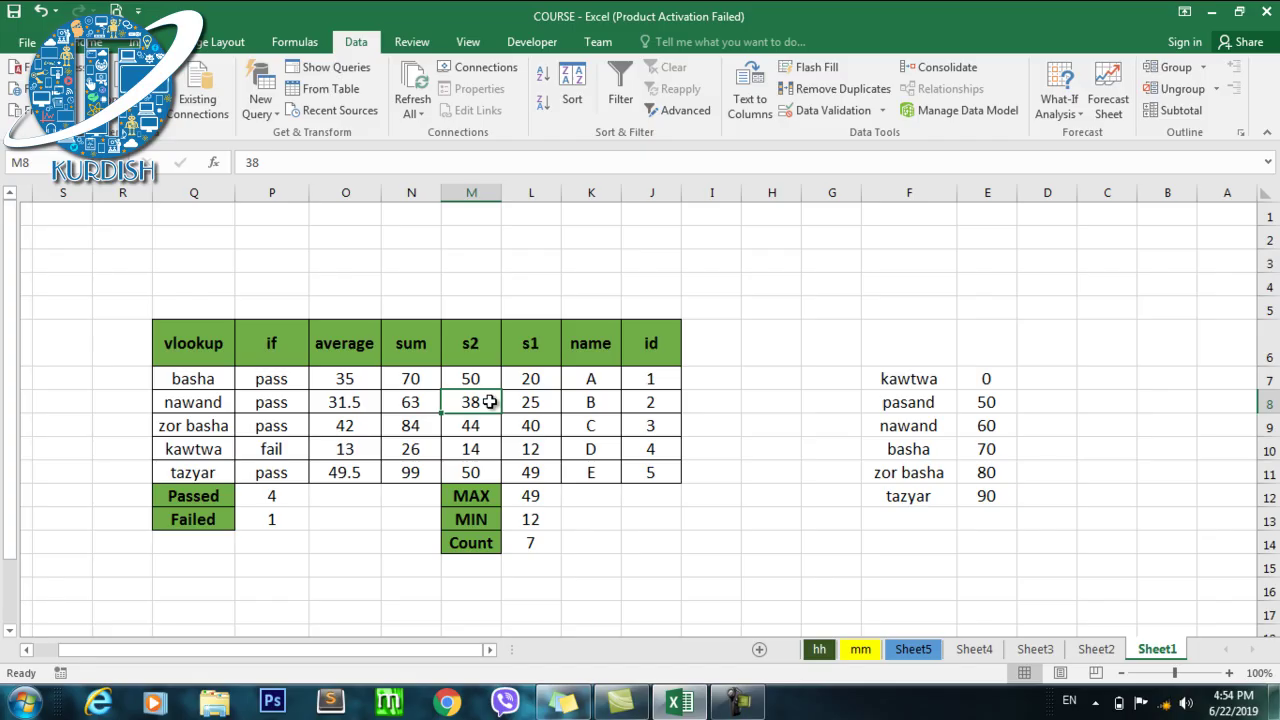
Select the L7:M11 scores and bring up Data Validation's input message options.
{"action": "mouse_move", "coordinate": [466, 380]}
{"action": "left_mouse_down"}
{"action": "mouse_move", "coordinate": [531, 424]}
{"action": "mouse_move", "coordinate": [540, 466]}
{"action": "left_mouse_up"}
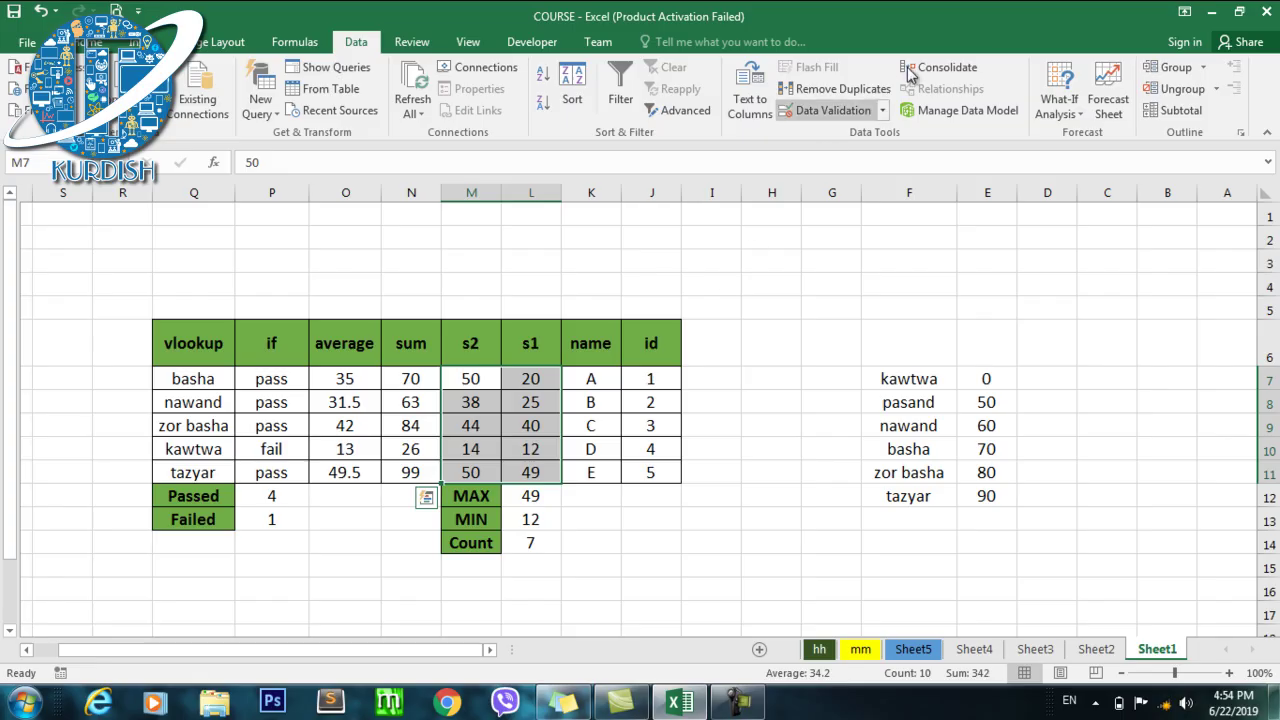
{"action": "left_click", "coordinate": [825, 107]}
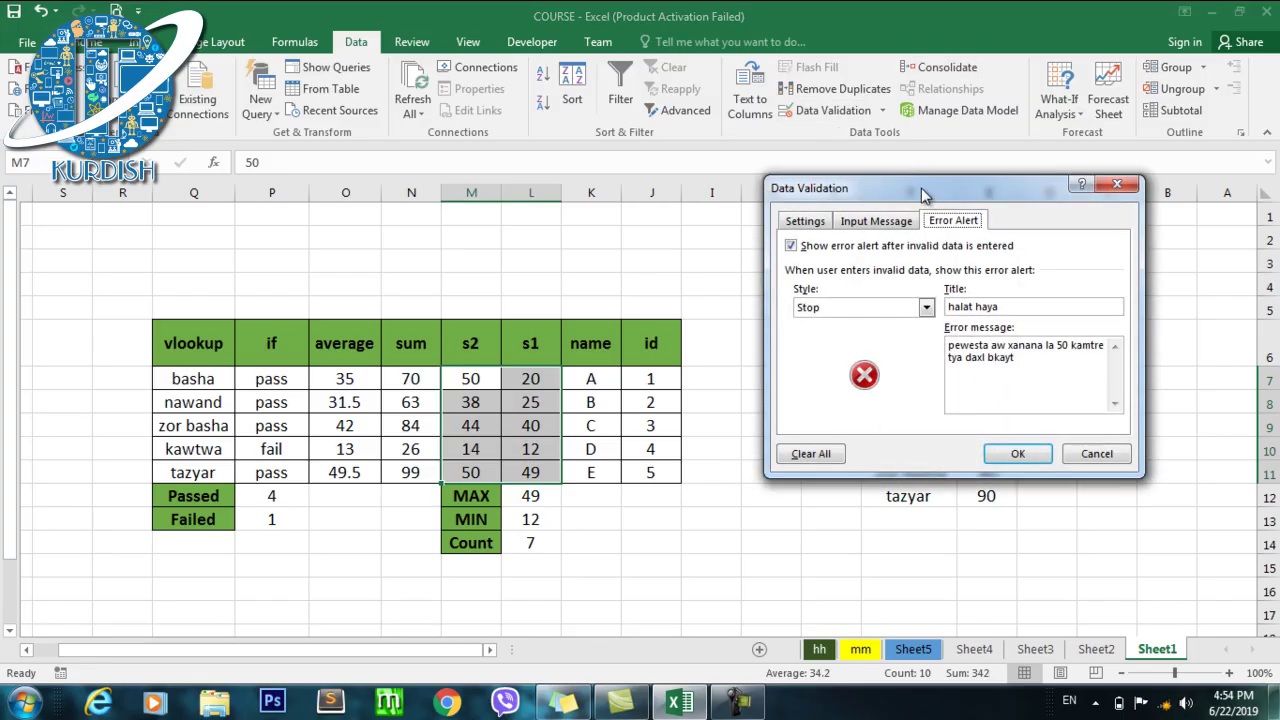
{"action": "left_click_drag", "start_coordinate": [921, 188], "coordinate": [942, 176]}
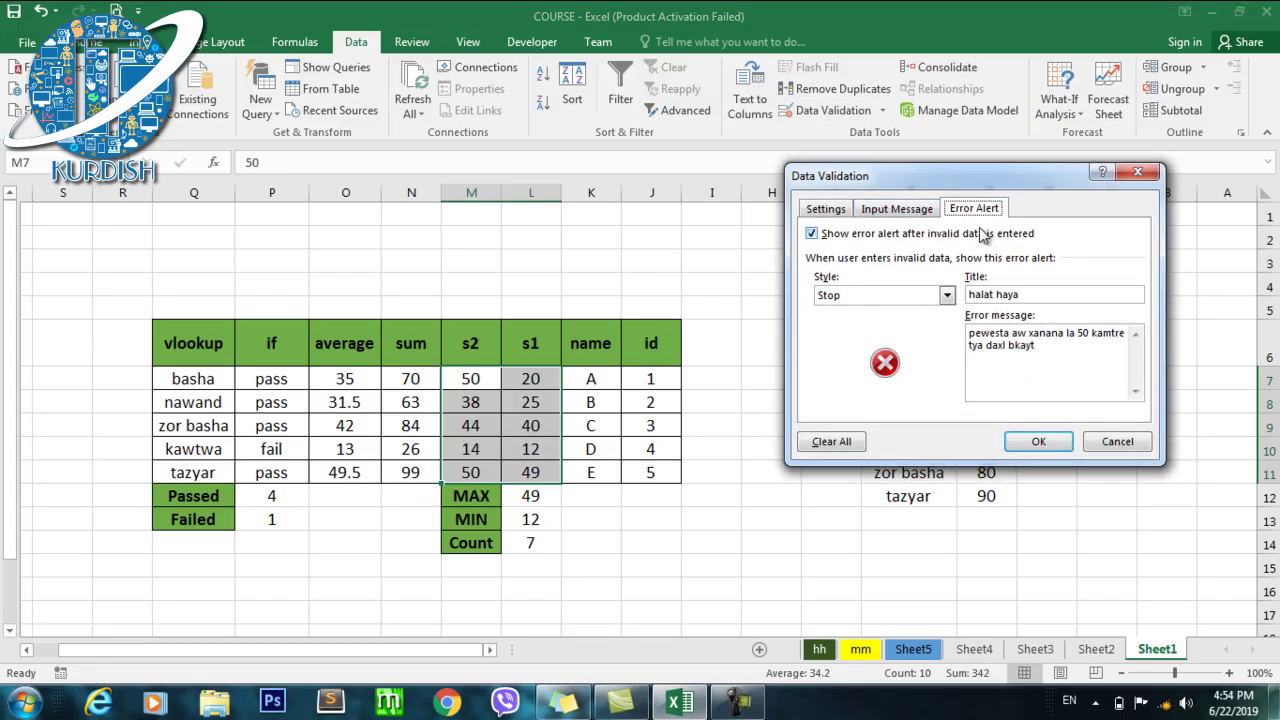
{"action": "left_click", "coordinate": [836, 210]}
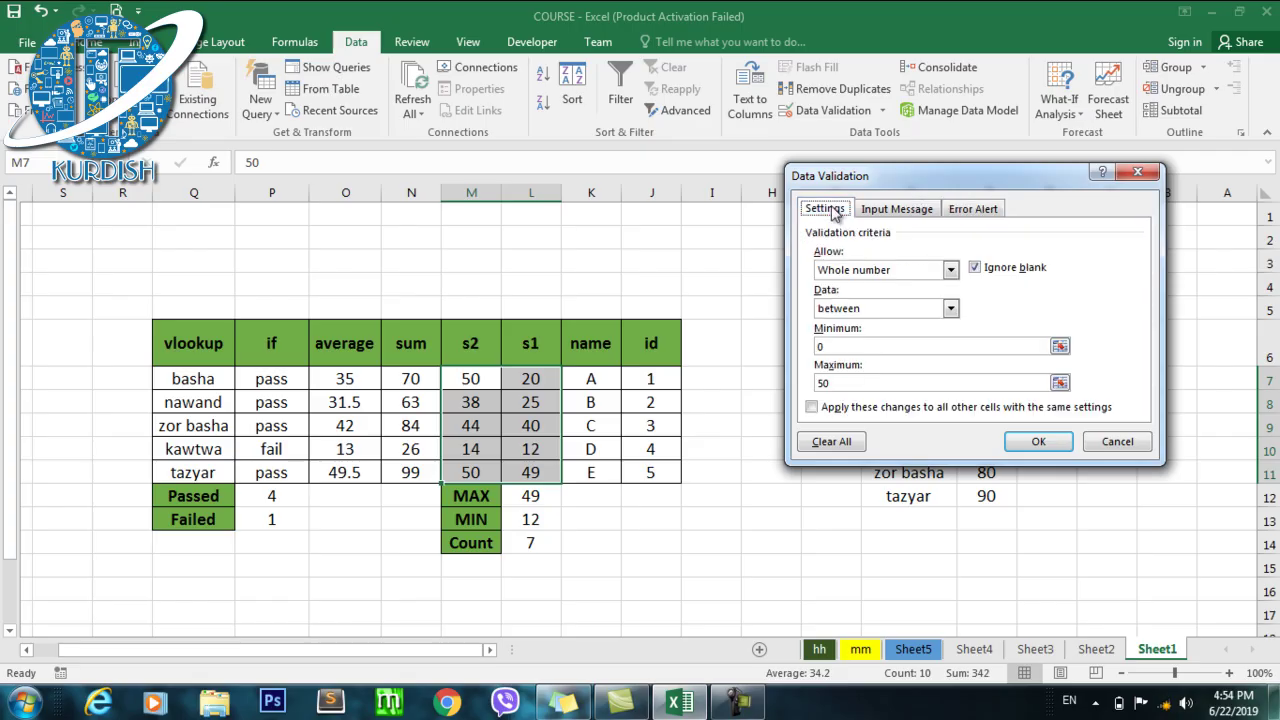
{"action": "left_click", "coordinate": [906, 211]}
Enter input message title 'agadar ba' with message '0 - 50 daxl ka' and confirm.
{"action": "left_click", "coordinate": [853, 291]}
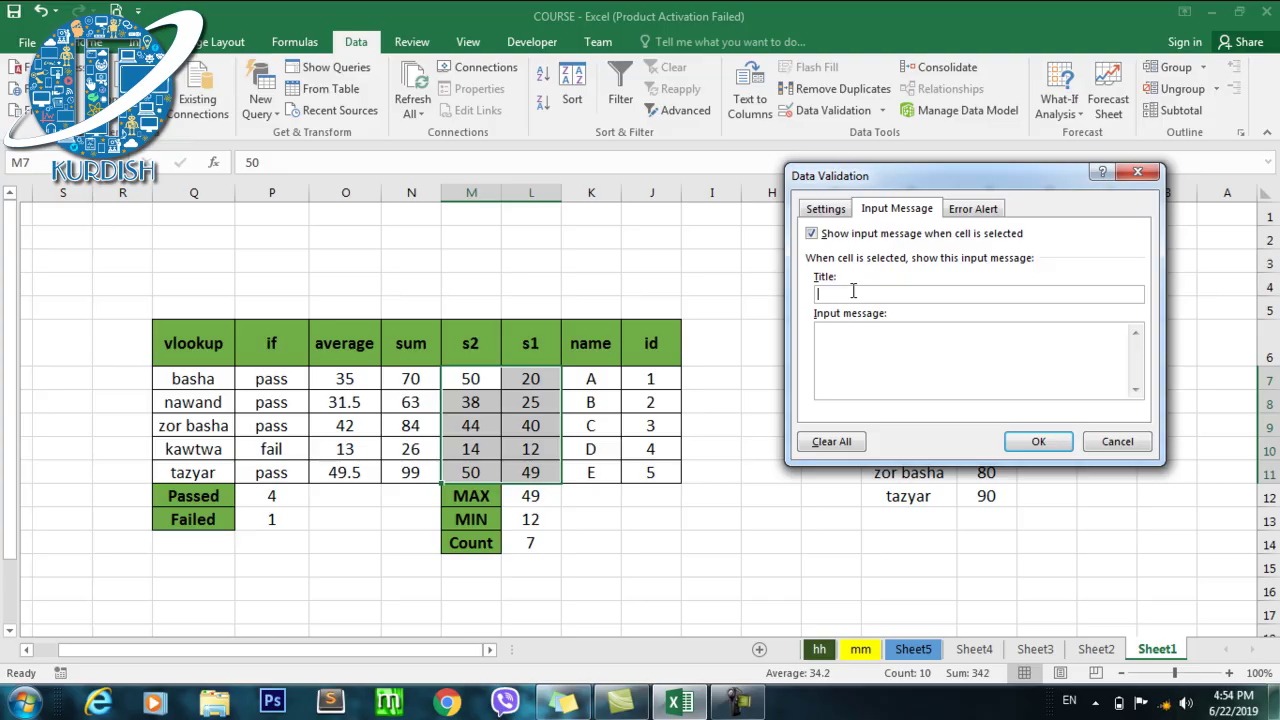
{"action": "type", "text": "agadad"}
{"action": "type", "text": " ba"}
{"action": "left_click", "coordinate": [884, 356]}
{"action": "type", "text": "ta"}
{"action": "type", "text": "nh"}
{"action": "key", "text": "BackSpace"}
{"action": "key", "text": "BackSpace"}
{"action": "key", "text": "BackSpace"}
{"action": "type", "text": "0"}
{"action": "type", "text": " - 50 "}
{"action": "type", "text": "daxl ka"}
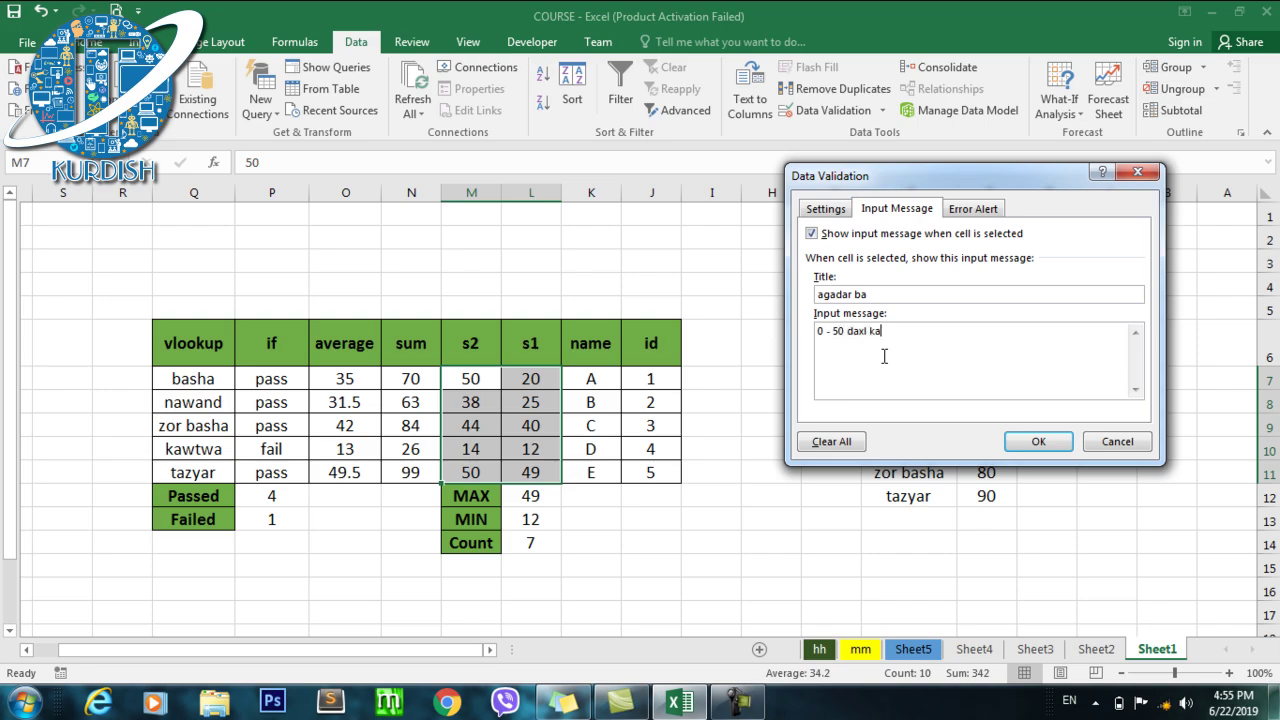
{"action": "left_click", "coordinate": [1036, 441]}
{"action": "left_click", "coordinate": [651, 513]}
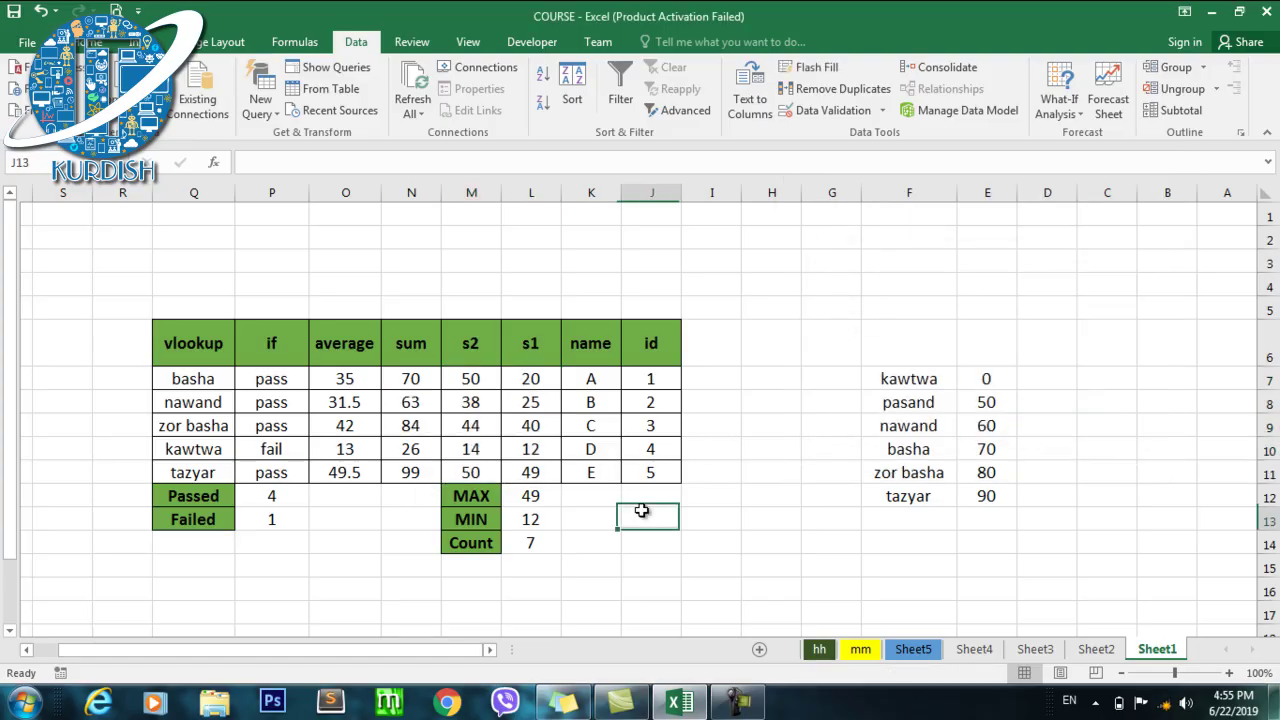
{"action": "left_click", "coordinate": [531, 426]}
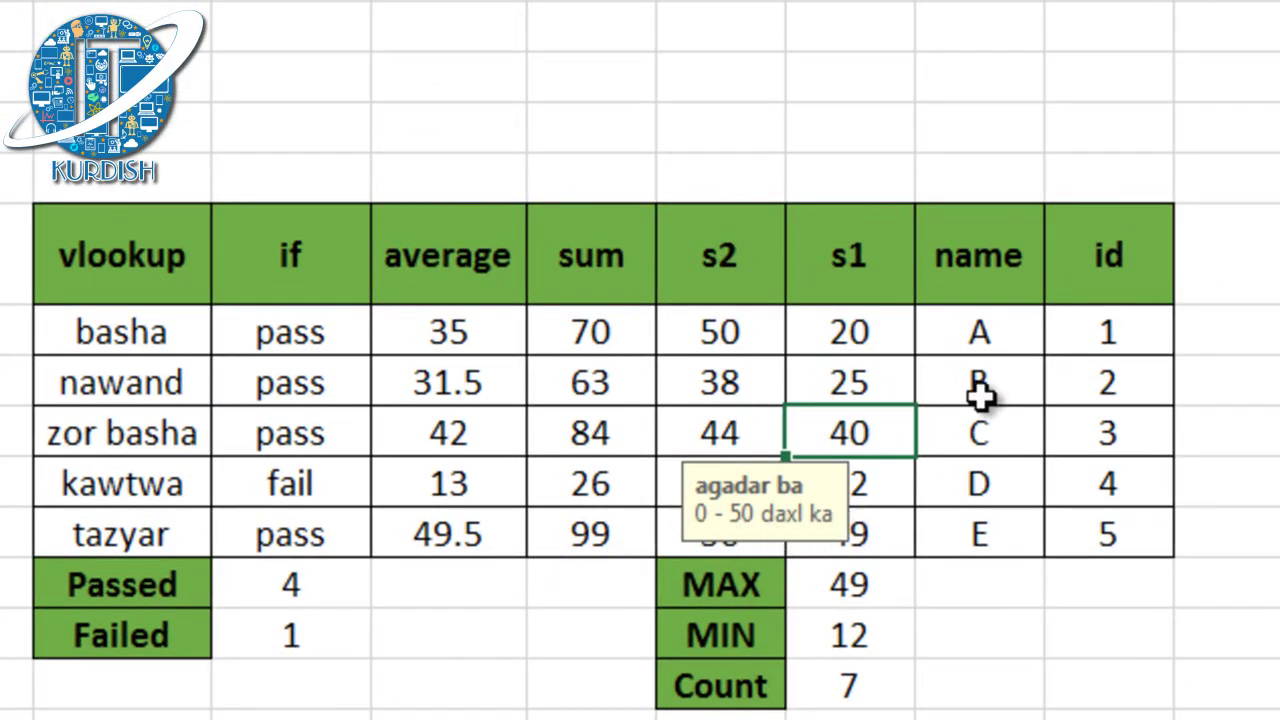
{"action": "left_click", "coordinate": [850, 382]}
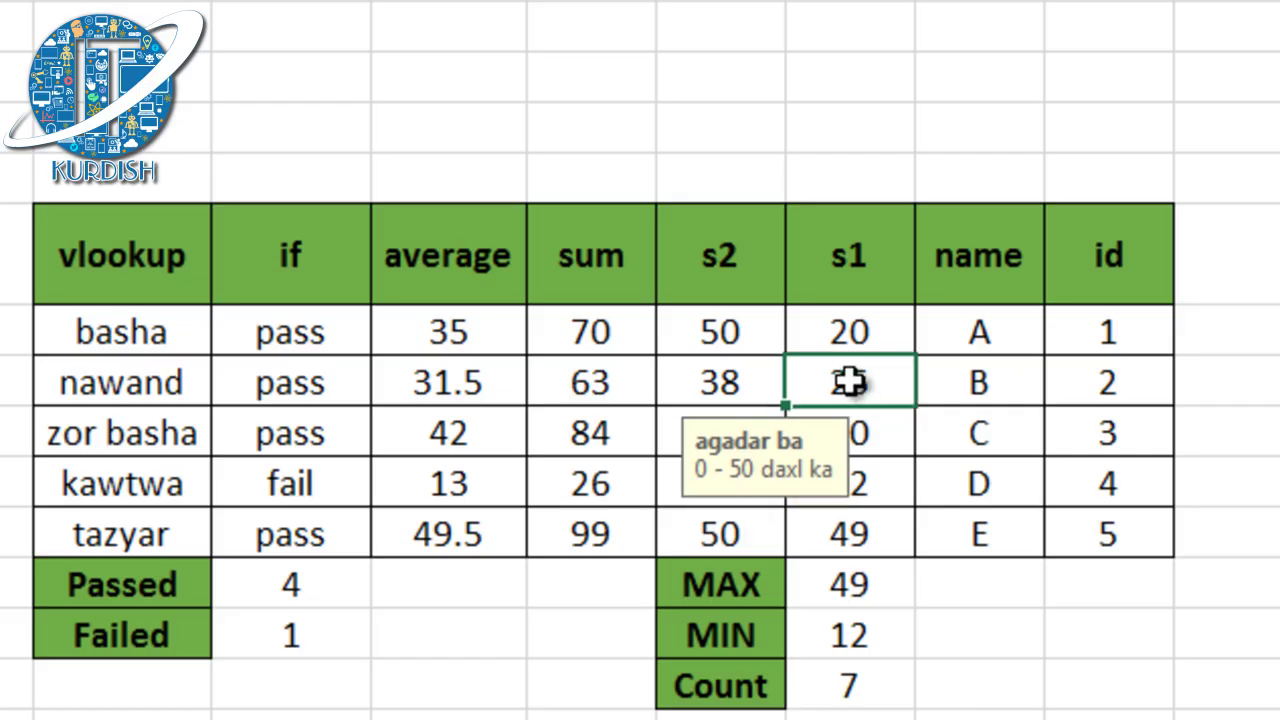
{"action": "left_click", "coordinate": [627, 531]}
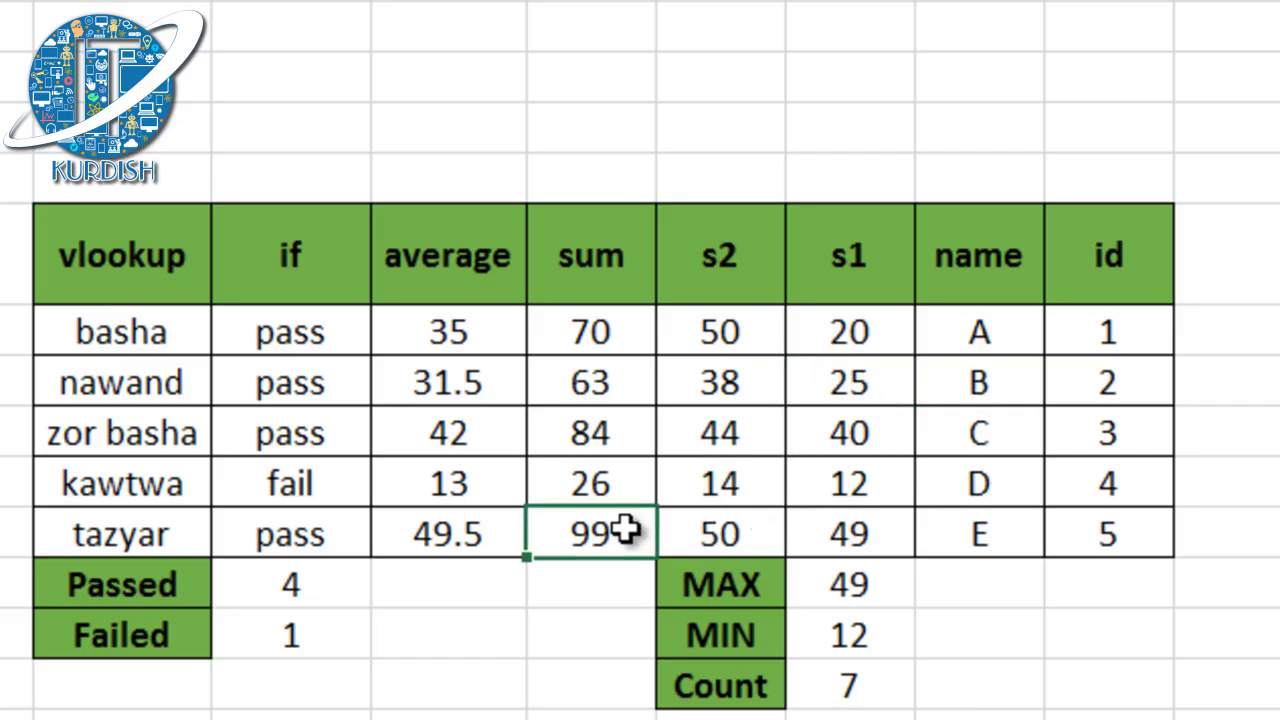
{"action": "left_click", "coordinate": [748, 535]}
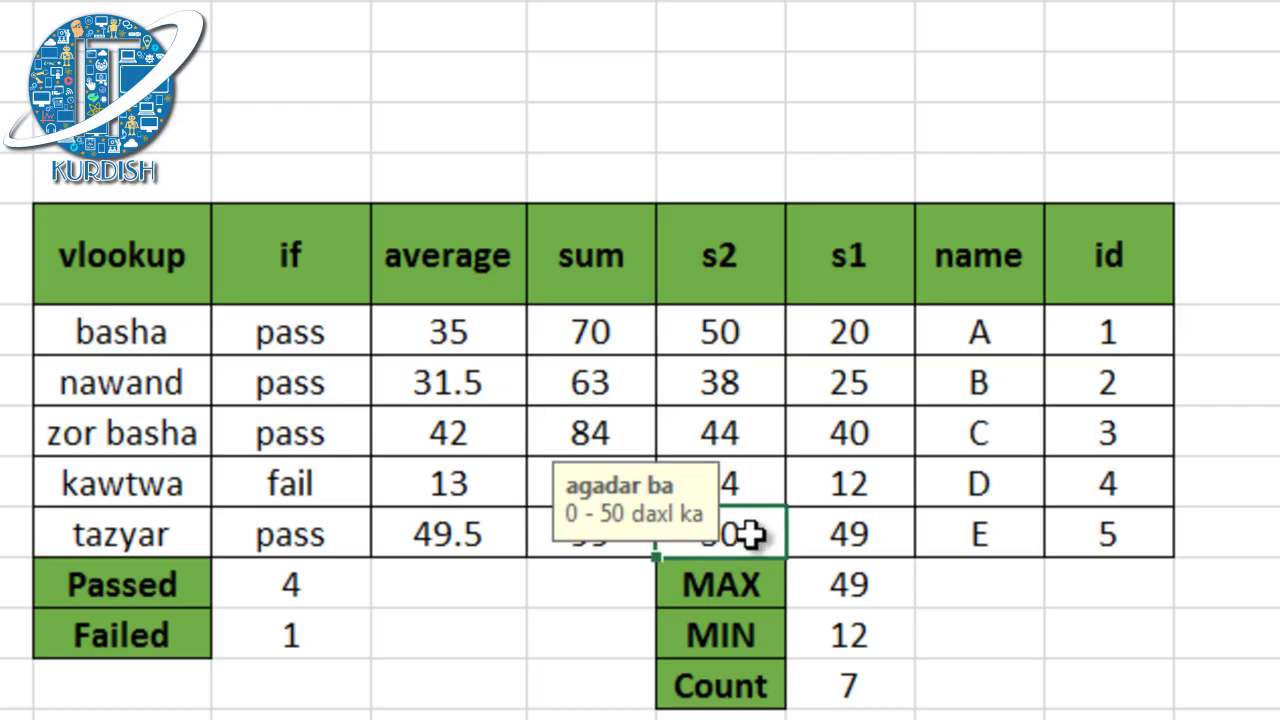
{"action": "left_click", "coordinate": [748, 343]}
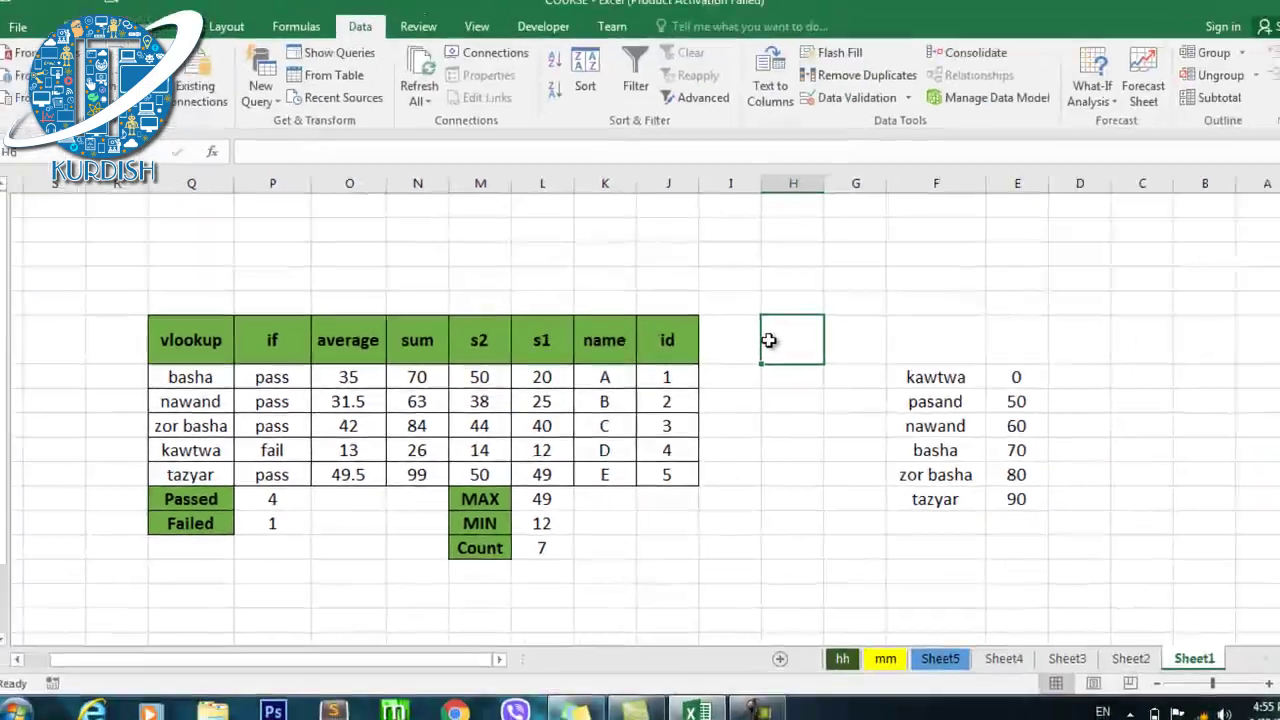